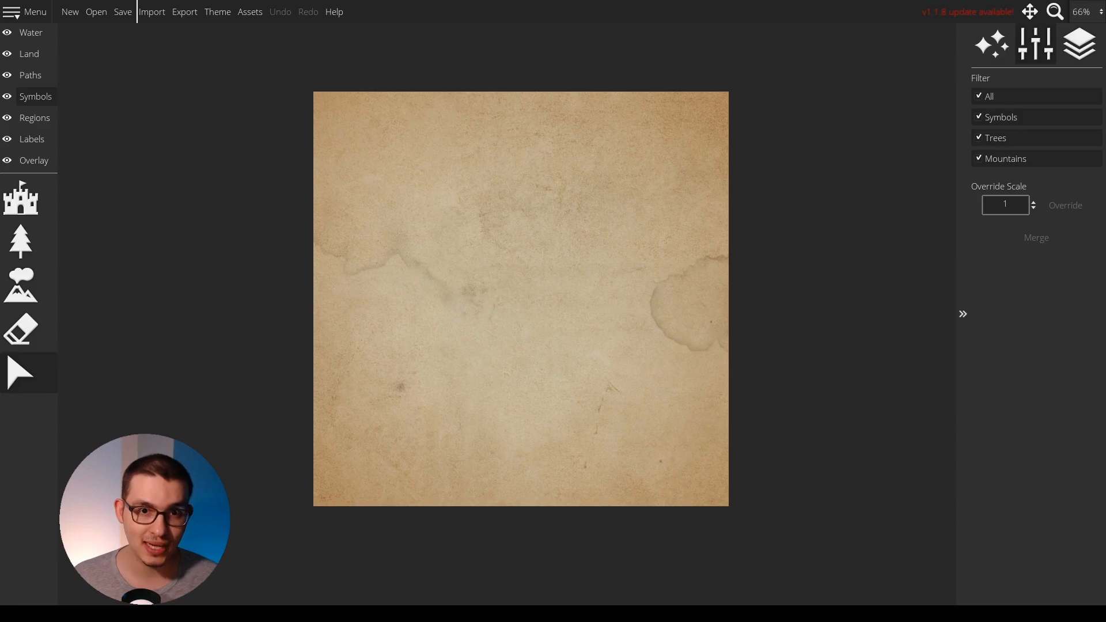
# Import the British Isles coastline as landmass onto the parchment map and activate the land layer's selection tool.
pyautogui.moveTo(516, 261); pyautogui.dragTo(533, 261)
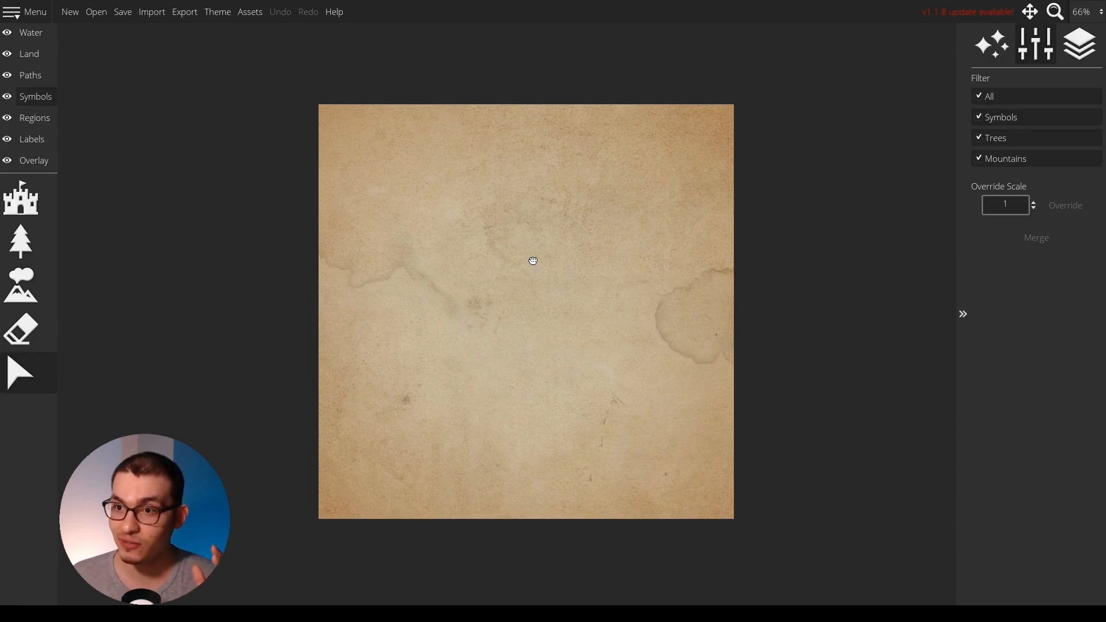
pyautogui.click(155, 13)
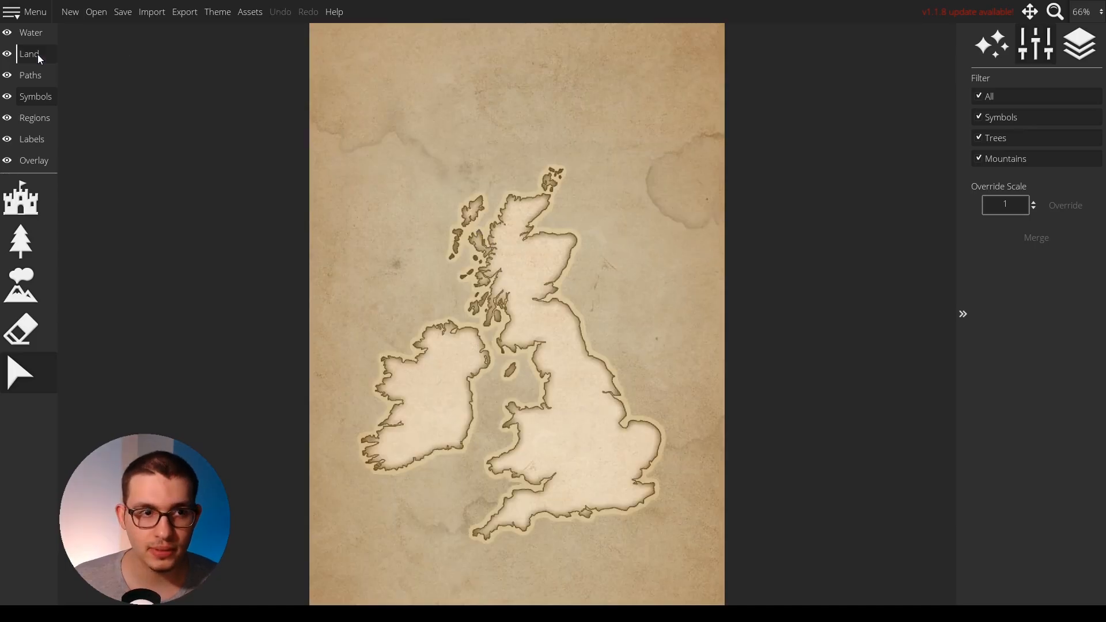
pyautogui.click(30, 53)
pyautogui.click(20, 459)
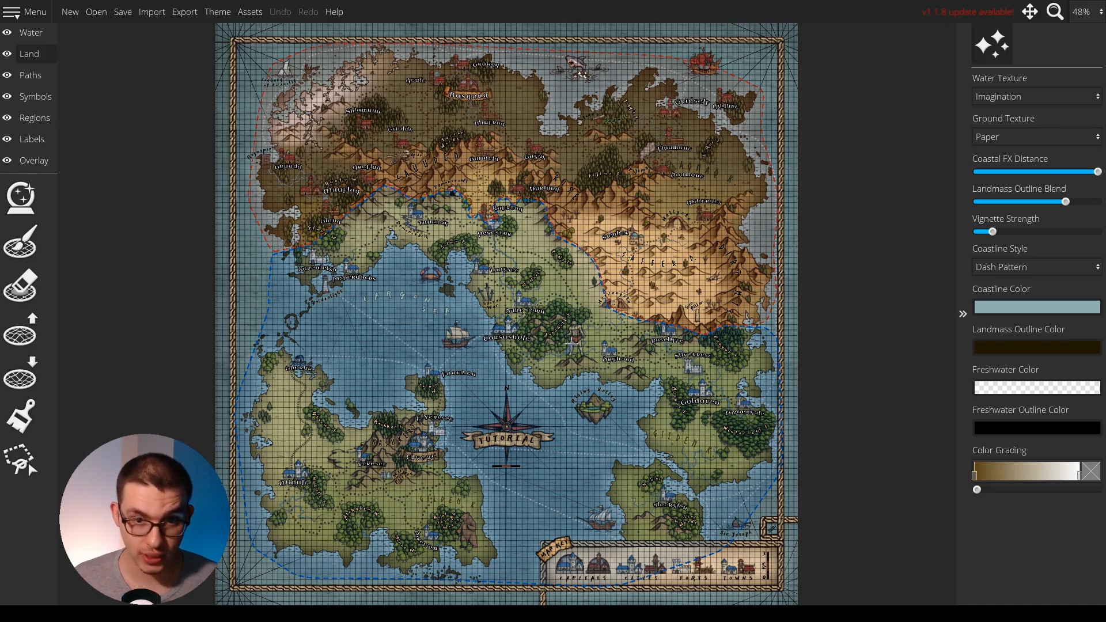
# Hide the overlay and region layers of the tutorial map and open the overlay's trace image settings.
pyautogui.click(7, 161)
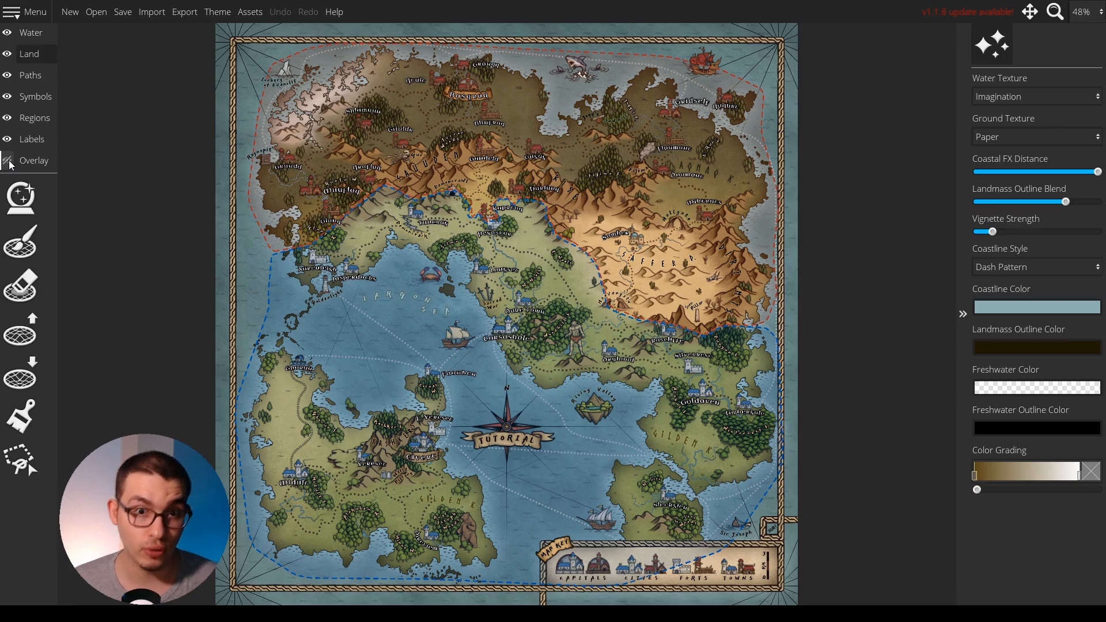
pyautogui.click(37, 97)
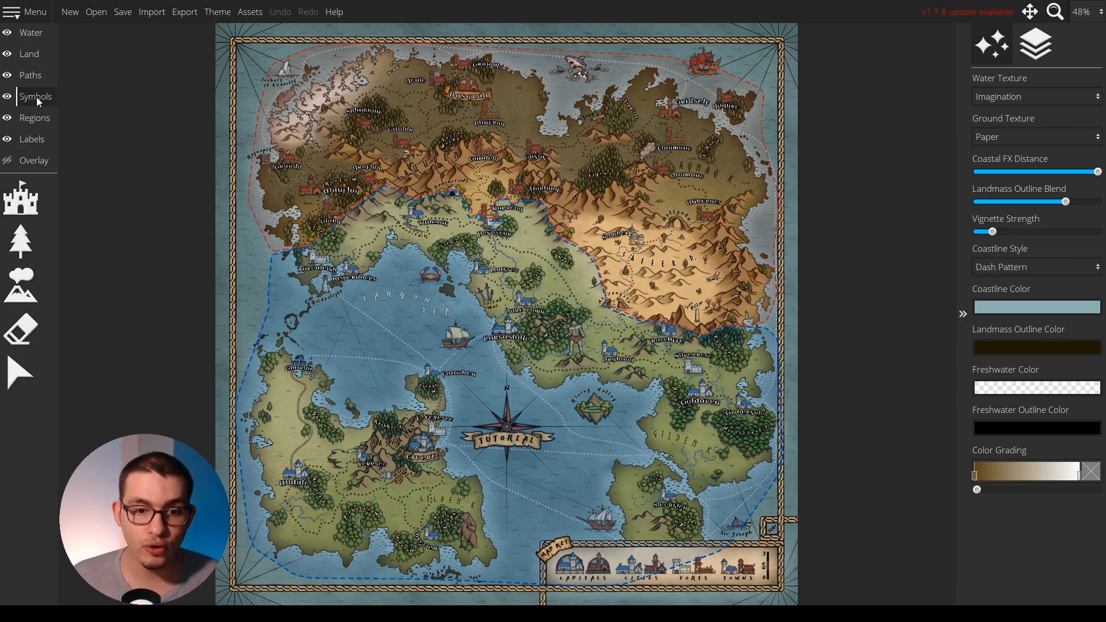
pyautogui.click(7, 118)
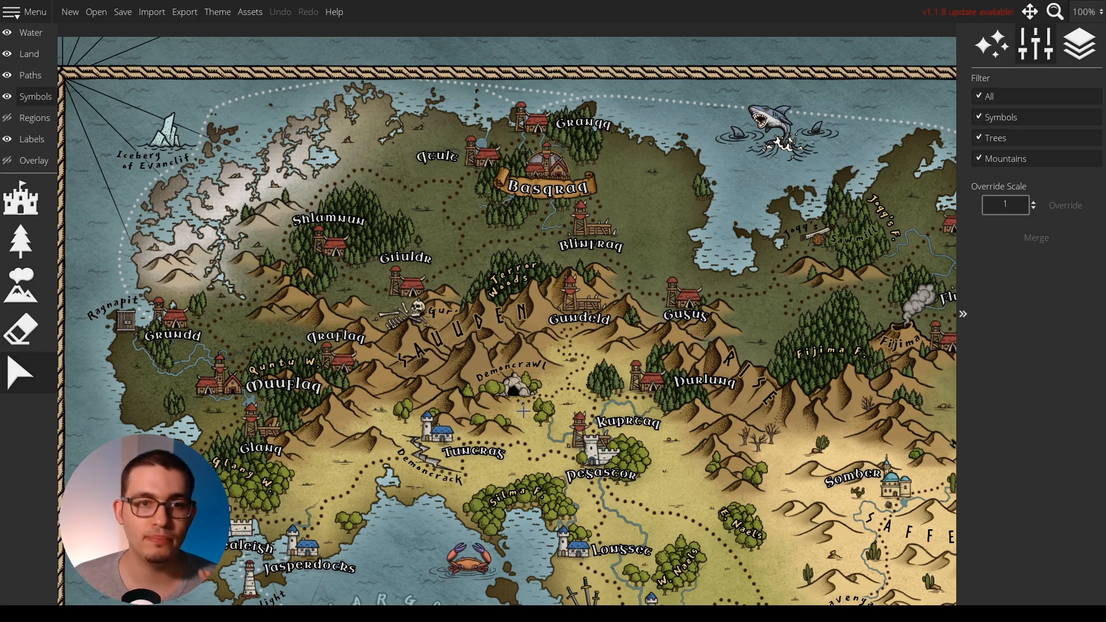
pyautogui.click(34, 161)
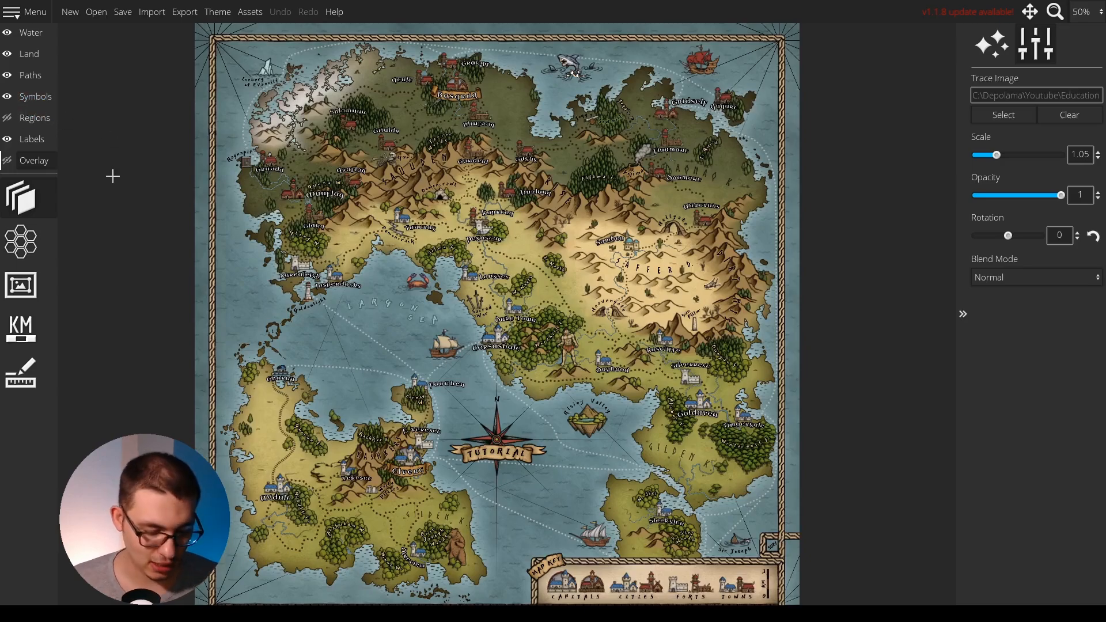
# Paint a small cluster of olive-coloured trees in the sea east of Ghorun, with the symbol scale at 60.
pyautogui.click(14, 99)
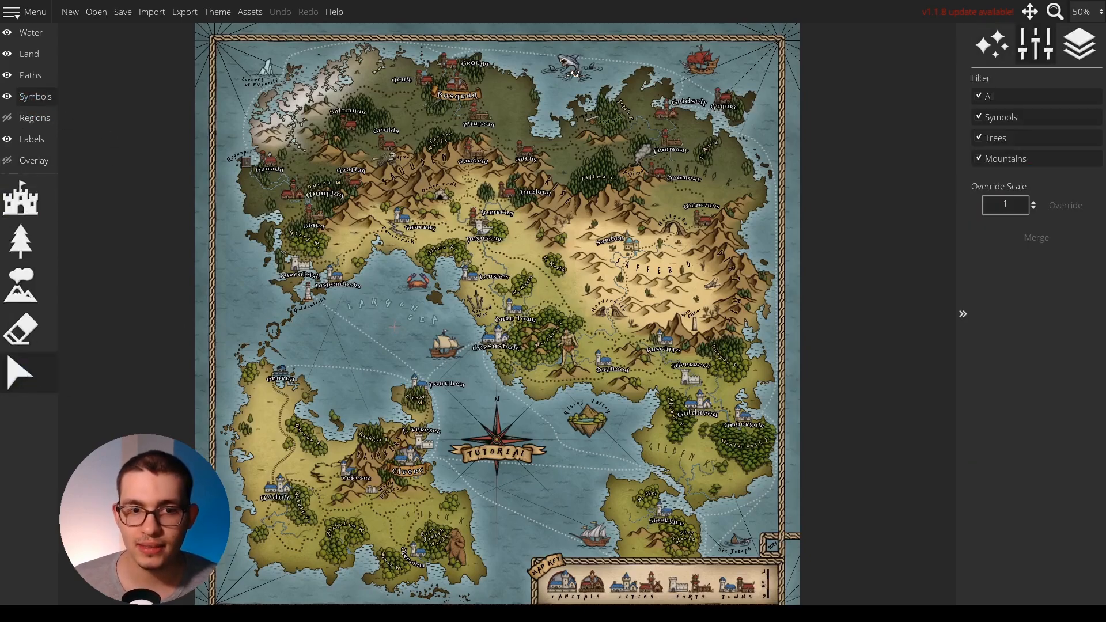
pyautogui.scroll(3, 393, 328)
pyautogui.click(21, 241)
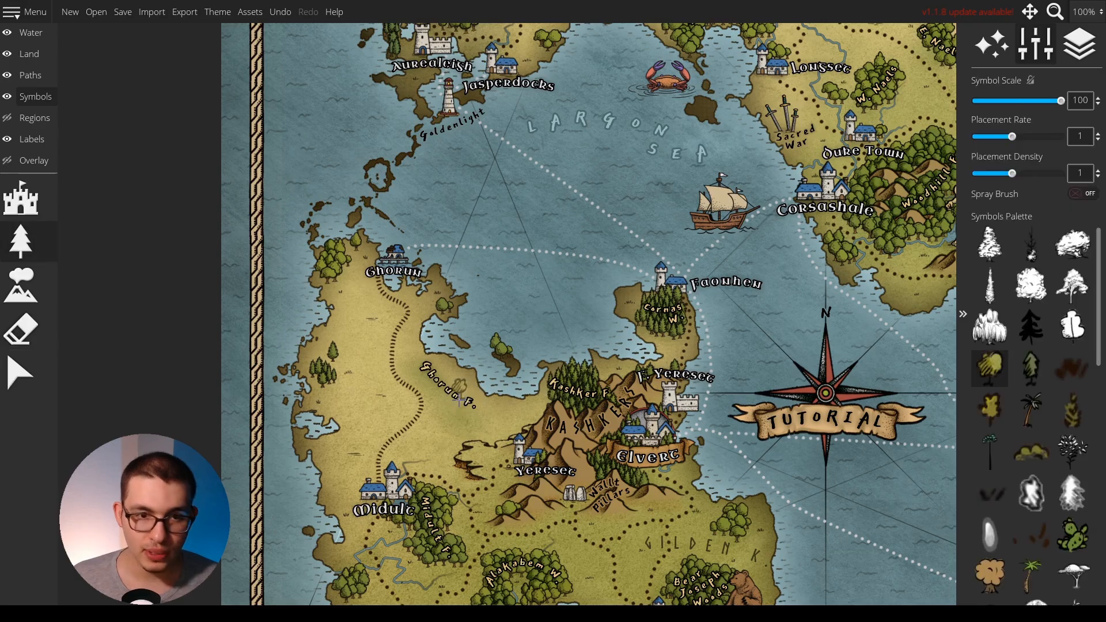
pyautogui.moveTo(404, 362); pyautogui.dragTo(460, 277)
pyautogui.scroll(12, 461, 276)
pyautogui.scroll(-8, 451, 247)
pyautogui.moveTo(418, 196); pyautogui.dragTo(512, 393)
pyautogui.moveTo(424, 245)
pyautogui.mouseDown()
pyautogui.moveTo(332, 307)
pyautogui.moveTo(432, 330)
pyautogui.moveTo(396, 372)
pyautogui.moveTo(401, 386)
pyautogui.moveTo(436, 393)
pyautogui.mouseUp()
pyautogui.moveTo(680, 387); pyautogui.dragTo(636, 392)
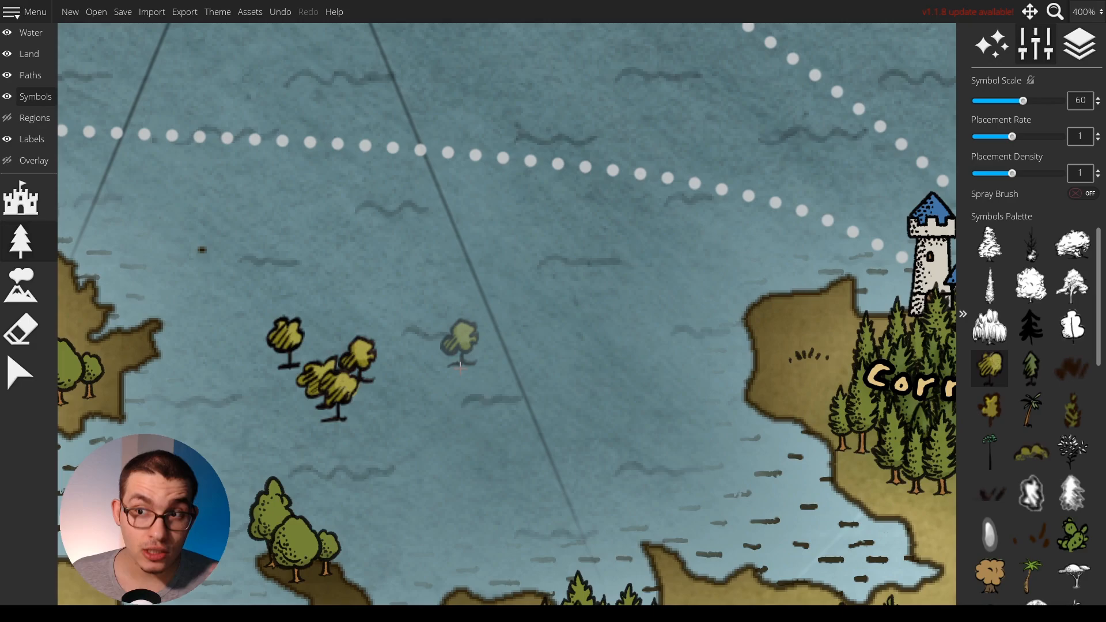
# Set the tree symbol scale to 55 and paint a second cluster beside the first one in the sea.
pyautogui.press('[')
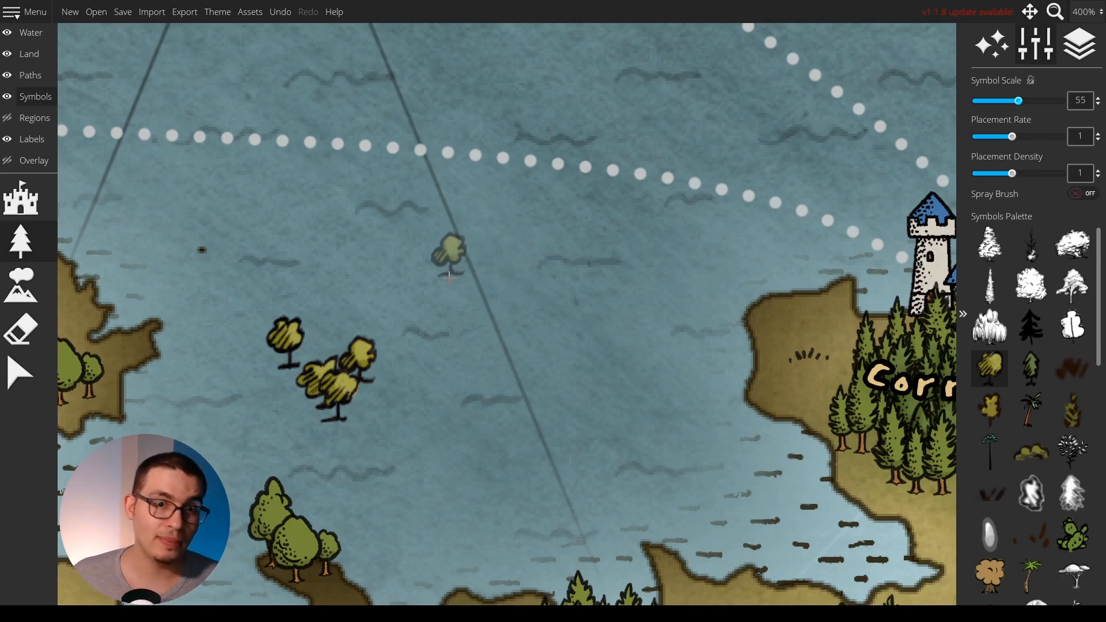
pyautogui.moveTo(449, 276)
pyautogui.mouseDown()
pyautogui.moveTo(441, 329)
pyautogui.moveTo(423, 328)
pyautogui.mouseUp()
pyautogui.moveTo(453, 392); pyautogui.dragTo(673, 344)
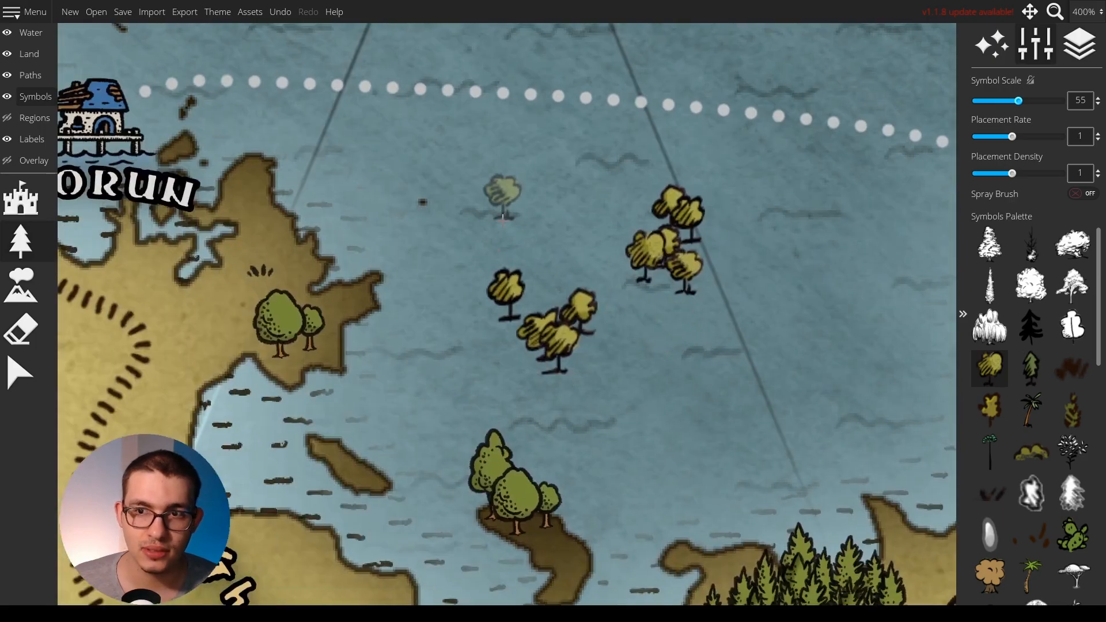
# Try another stroke of trees in the sea near the two clusters and undo it.
pyautogui.scroll(1, 502, 217)
pyautogui.moveTo(603, 219); pyautogui.dragTo(662, 279)
pyautogui.hotkey('ctrl', 'z')
pyautogui.moveTo(727, 270); pyautogui.dragTo(513, 379)
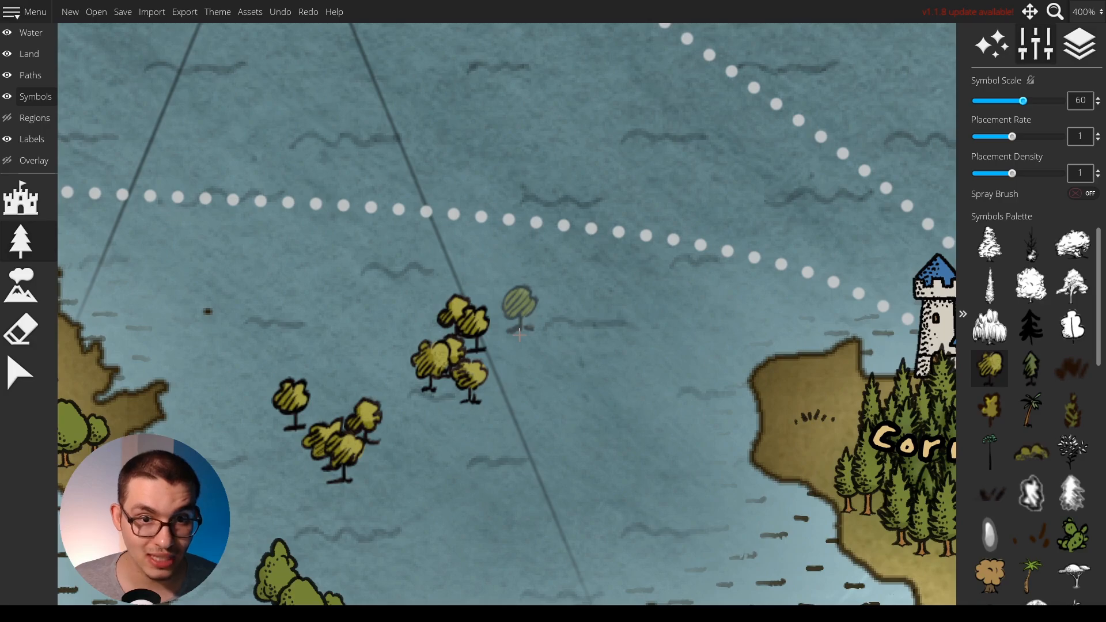
# Paint groves of olive-coloured trees on the land between Ghorun and Midult, reducing the symbol scale to 45.
pyautogui.scroll(-3, 519, 334)
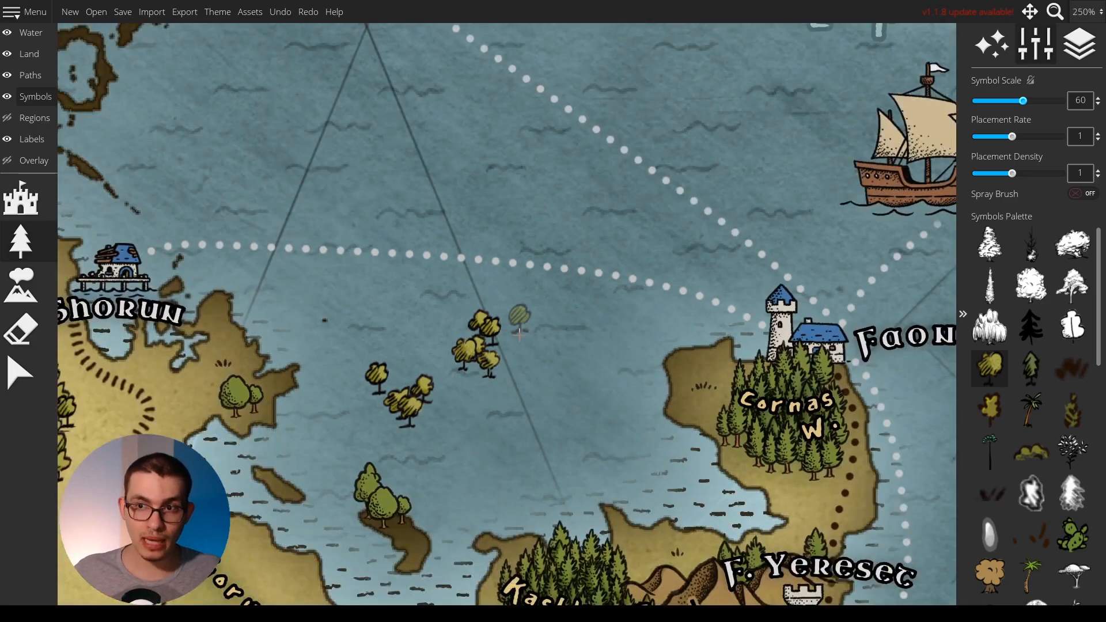
pyautogui.scroll(-2, 519, 334)
pyautogui.moveTo(519, 334); pyautogui.dragTo(682, 151)
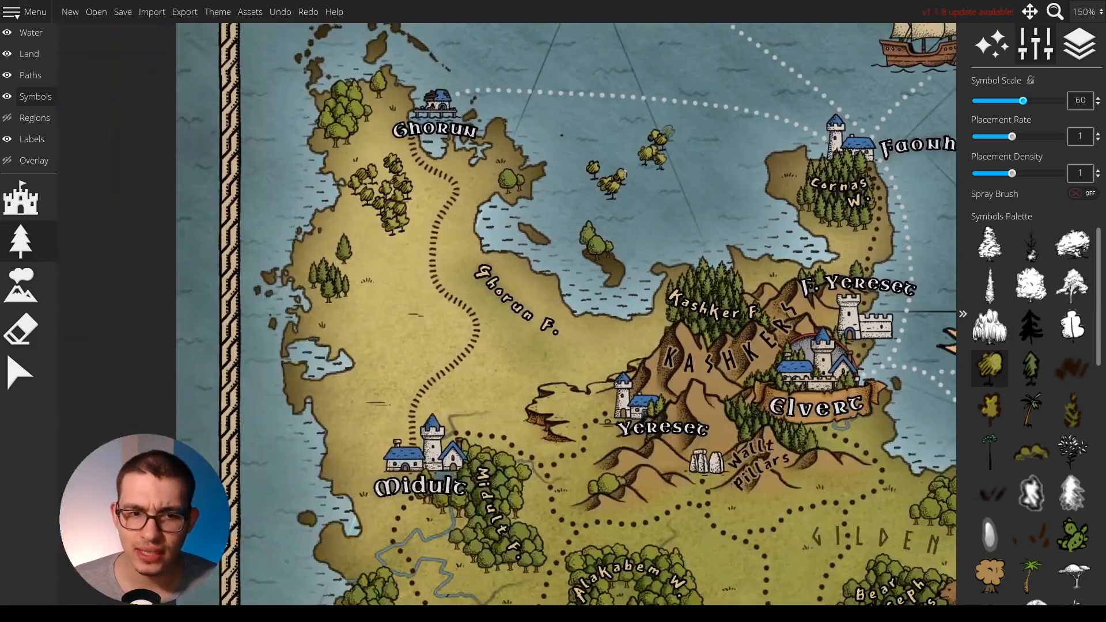
pyautogui.scroll(8, 392, 330)
pyautogui.moveTo(327, 299)
pyautogui.mouseDown()
pyautogui.moveTo(306, 334)
pyautogui.moveTo(336, 323)
pyautogui.moveTo(329, 427)
pyautogui.mouseUp()
pyautogui.scroll(-3, 537, 439)
pyautogui.moveTo(645, 317)
pyautogui.mouseDown()
pyautogui.moveTo(662, 397)
pyautogui.moveTo(651, 368)
pyautogui.moveTo(604, 420)
pyautogui.mouseUp()
pyautogui.scroll(-4, 757, 397)
pyautogui.moveTo(804, 416); pyautogui.dragTo(592, 392)
pyautogui.scroll(-3, 590, 393)
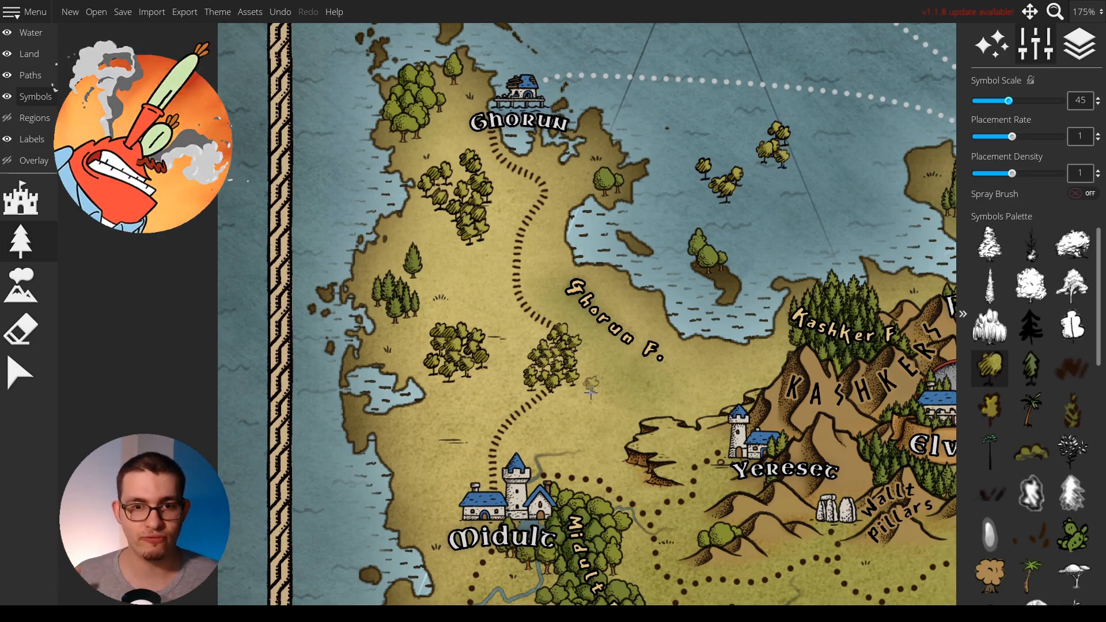
# Switch between the selection and symbol placement tools and lock the symbol scale at 45.
pyautogui.click(35, 383)
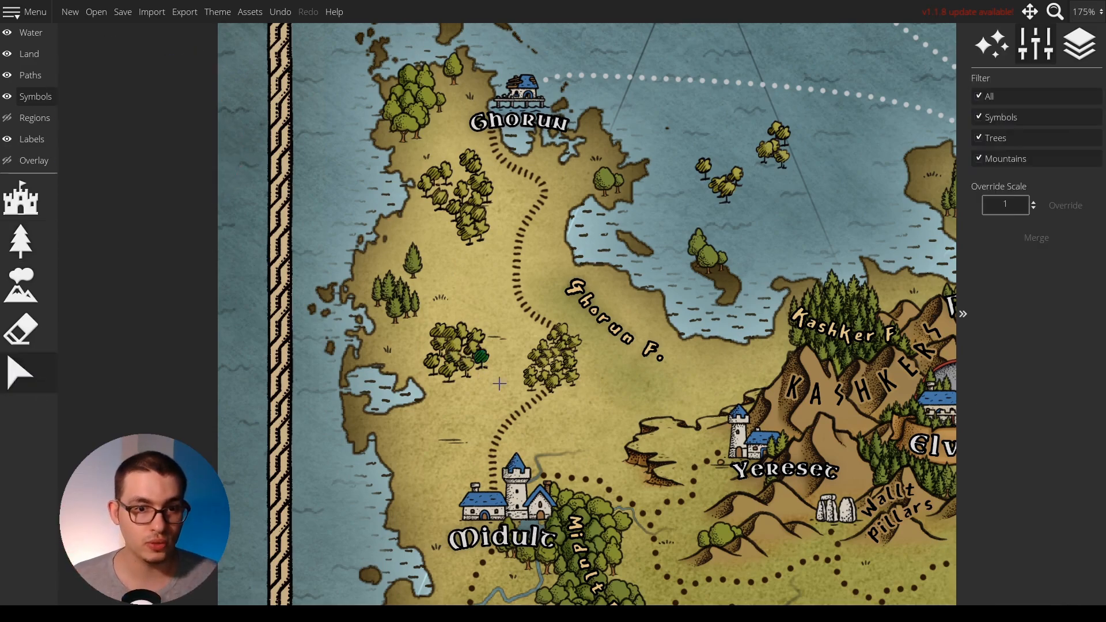
pyautogui.click(25, 211)
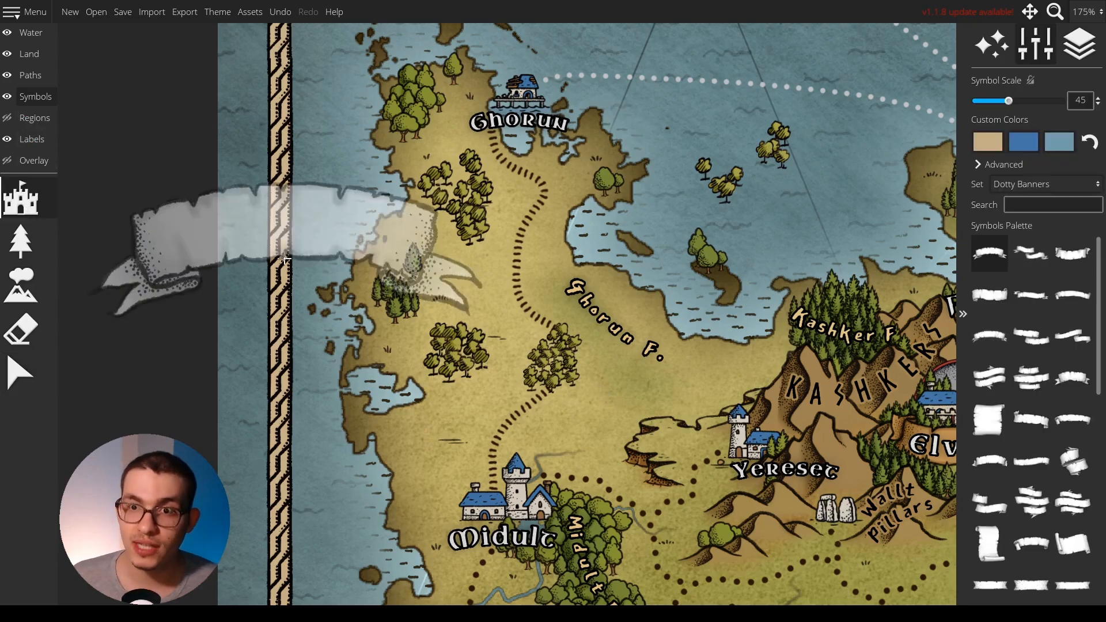
pyautogui.click(6, 344)
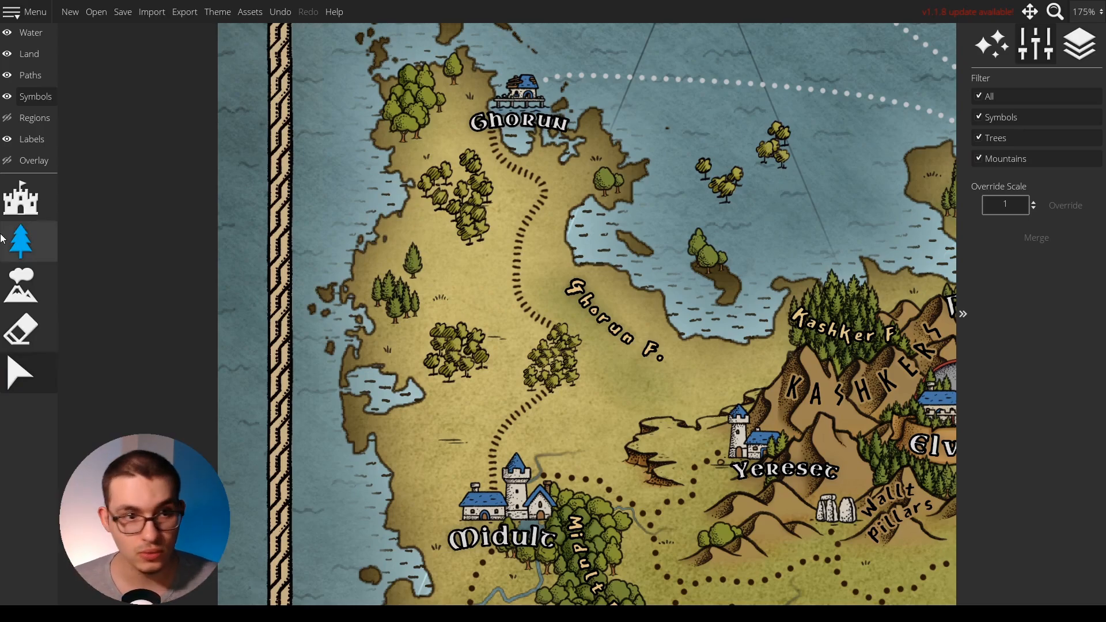
pyautogui.click(28, 190)
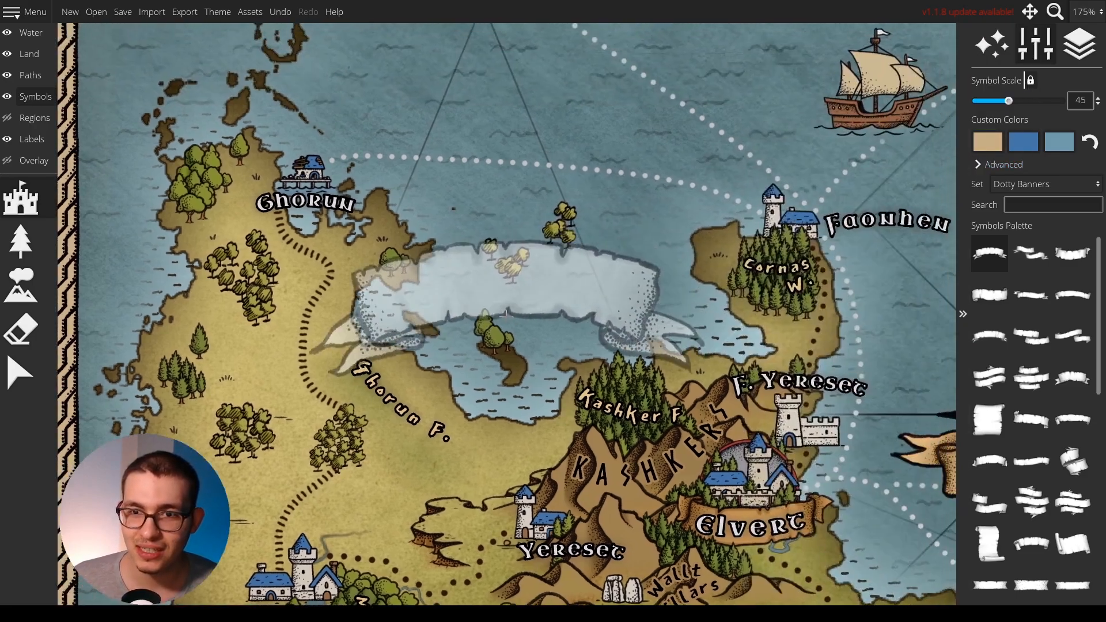
# Paint a dense forest of trees across the dotted sea route east of Ghorun at the locked scale.
pyautogui.click(20, 241)
pyautogui.scroll(-1, 535, 282)
pyautogui.scroll(6, 535, 282)
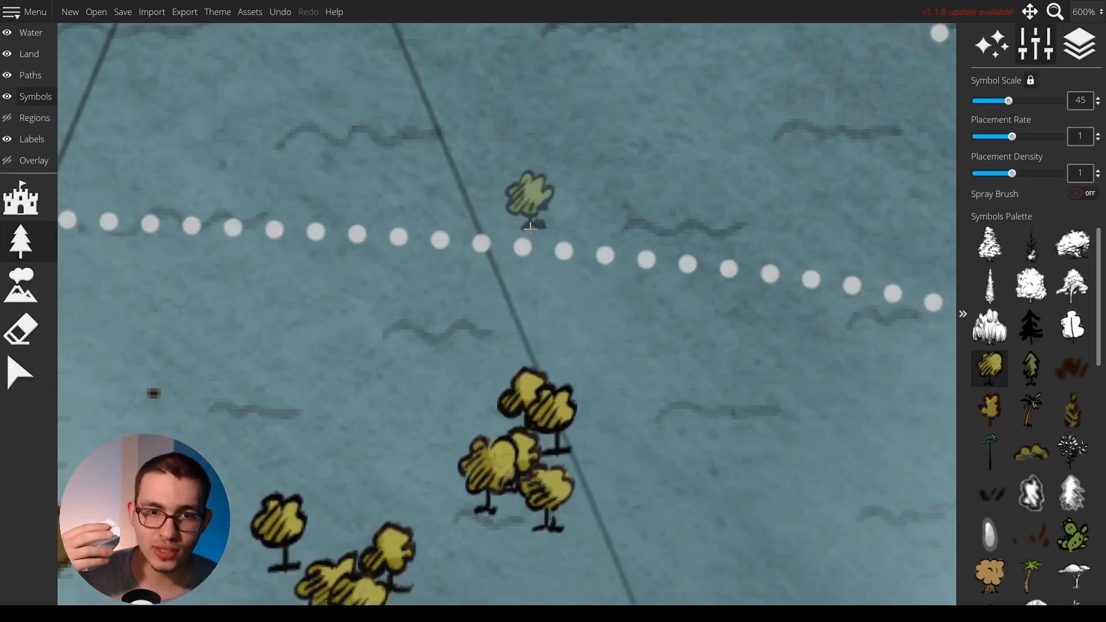
pyautogui.moveTo(529, 226)
pyautogui.mouseDown()
pyautogui.moveTo(253, 231)
pyautogui.moveTo(299, 363)
pyautogui.moveTo(479, 285)
pyautogui.moveTo(697, 345)
pyautogui.moveTo(645, 173)
pyautogui.moveTo(628, 298)
pyautogui.mouseUp()
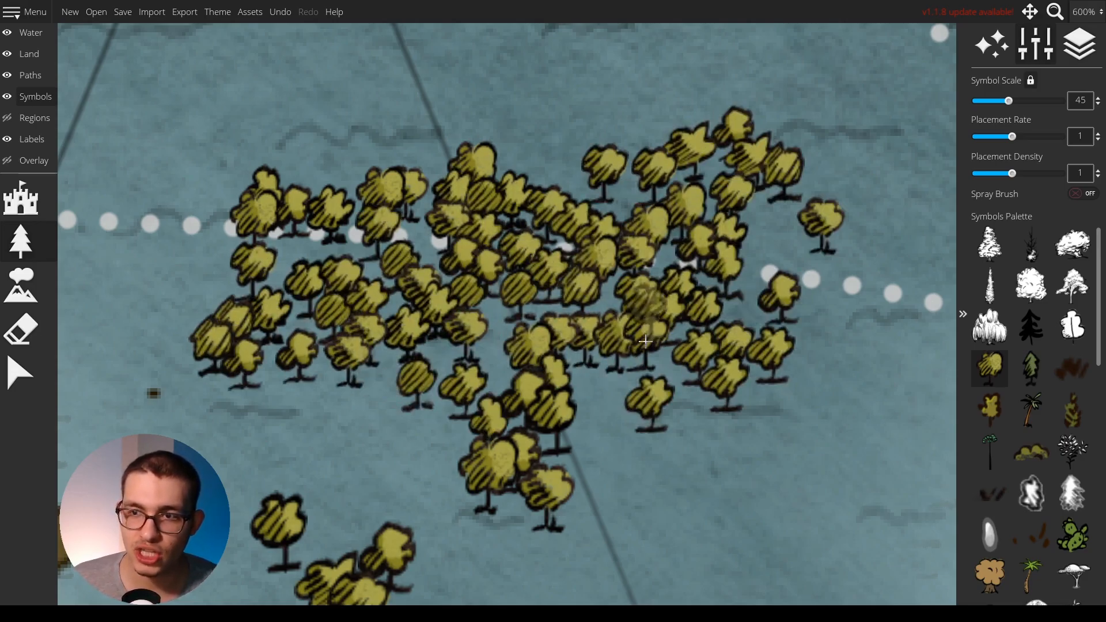
# Undo all the tree strokes made in the sea and around Ghorun.
pyautogui.scroll(-6, 627, 298)
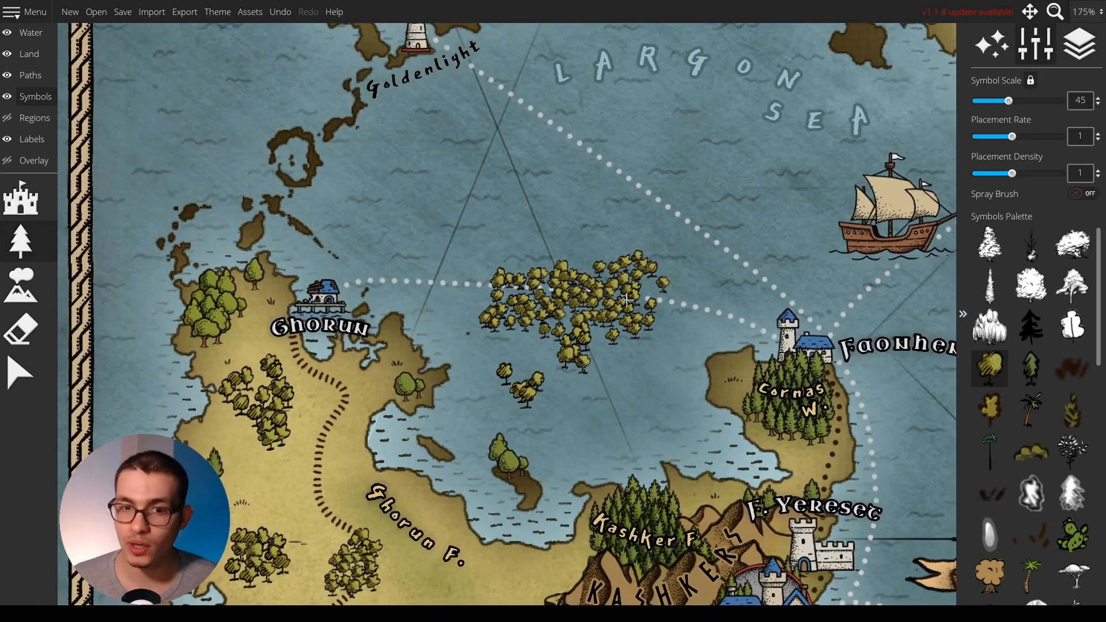
pyautogui.scroll(-3, 627, 298)
pyautogui.hotkey('ctrl', 'z')
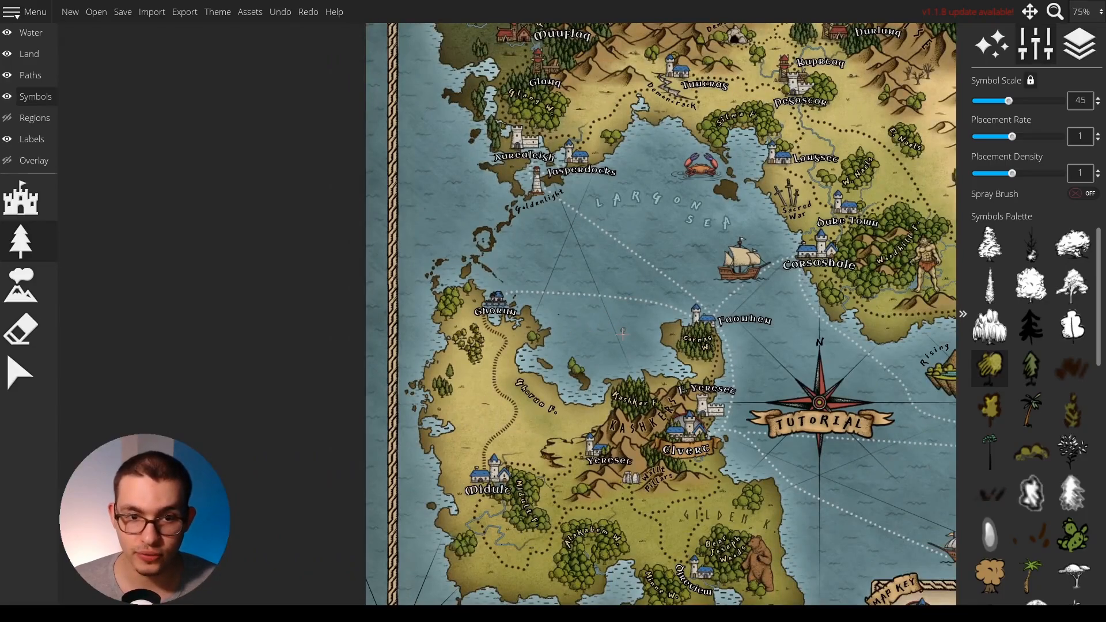
pyautogui.moveTo(604, 321); pyautogui.dragTo(573, 326)
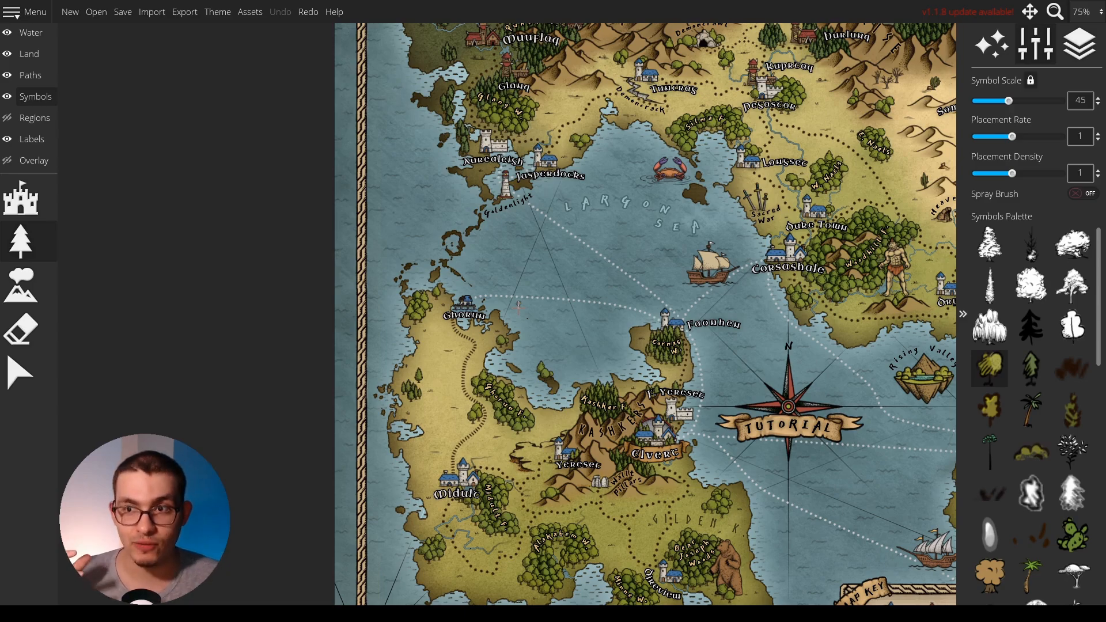
# Compare the map with the region layer shown and hidden, leaving the regions hidden.
pyautogui.scroll(-1, 519, 308)
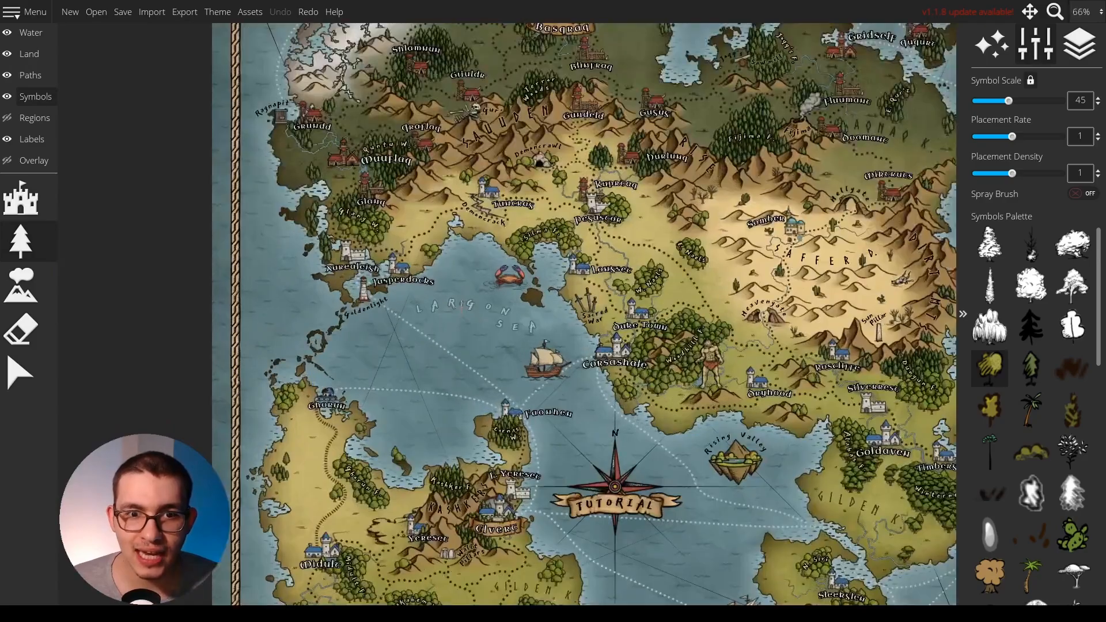
pyautogui.click(8, 118)
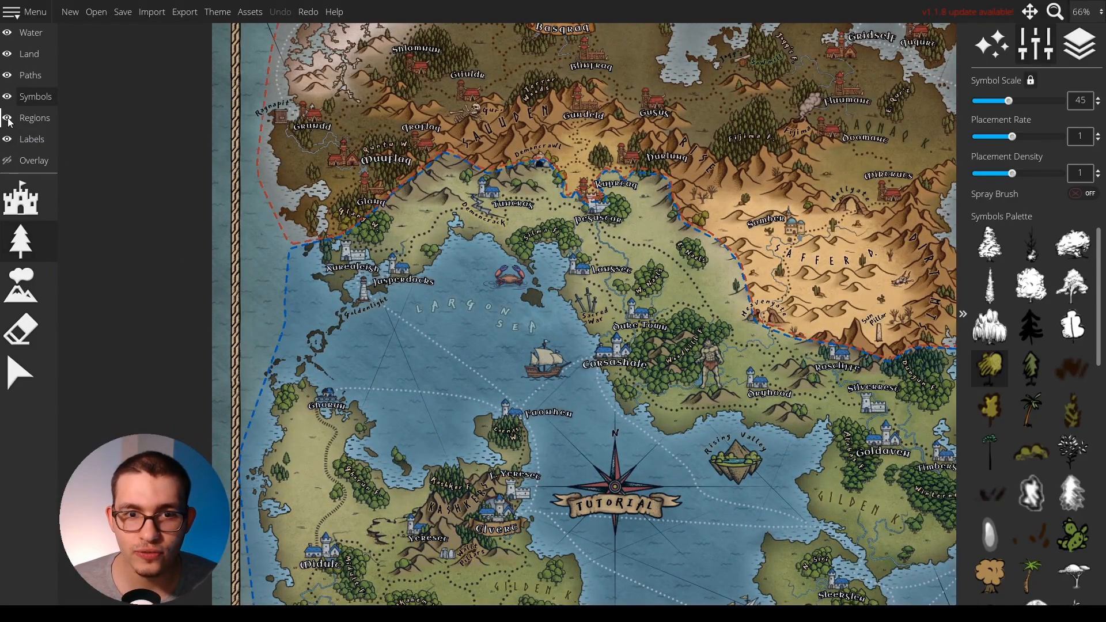
pyautogui.click(8, 118)
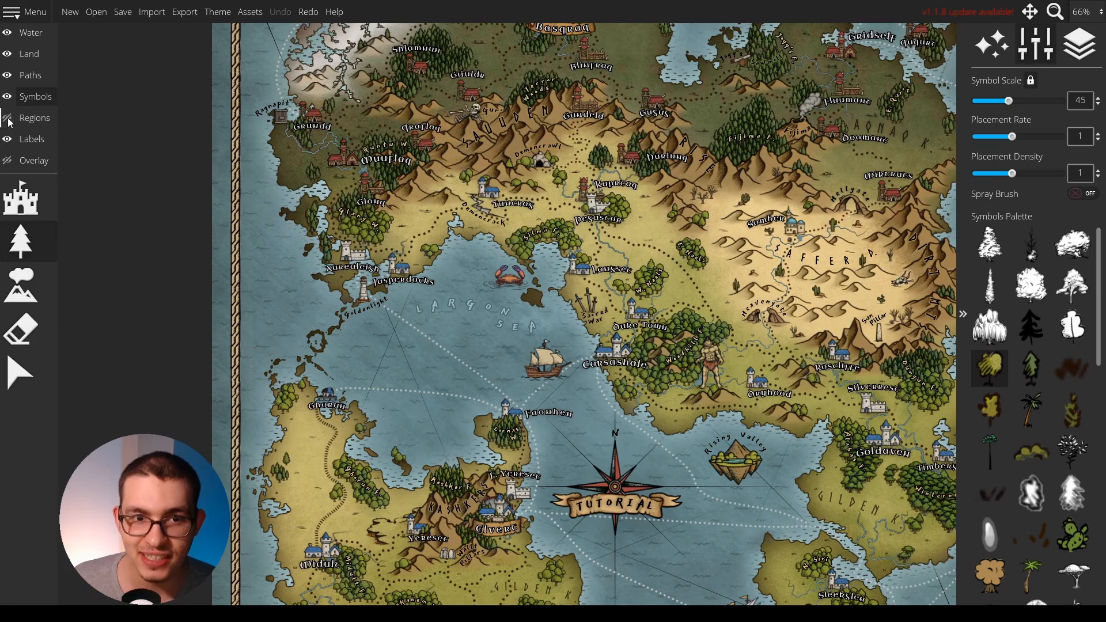
pyautogui.click(8, 118)
pyautogui.click(7, 118)
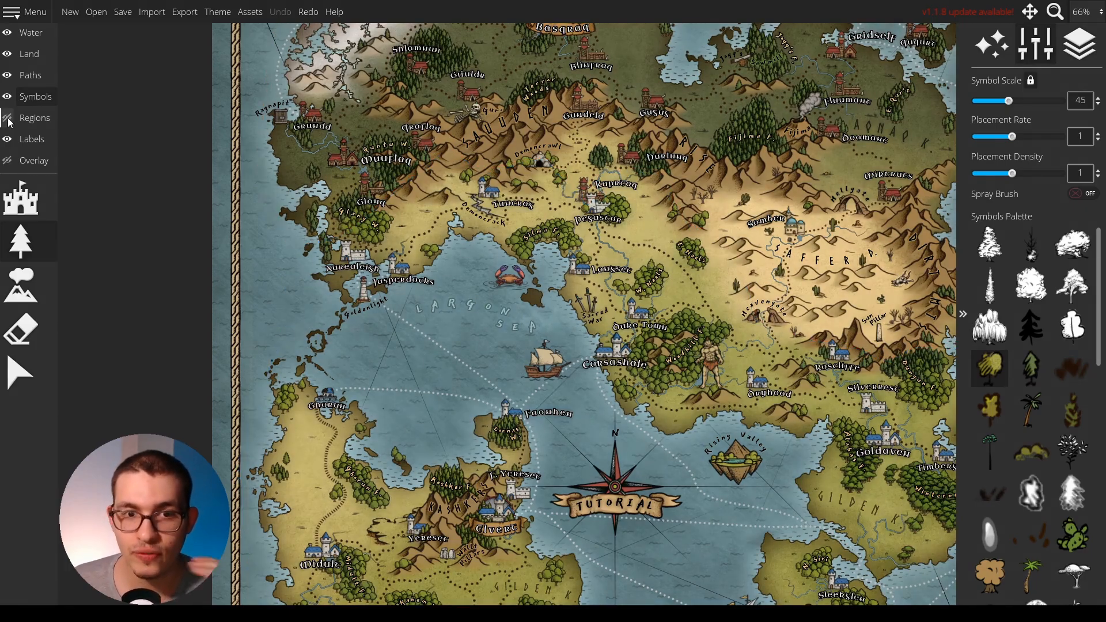
pyautogui.click(7, 118)
pyautogui.scroll(-1, 276, 199)
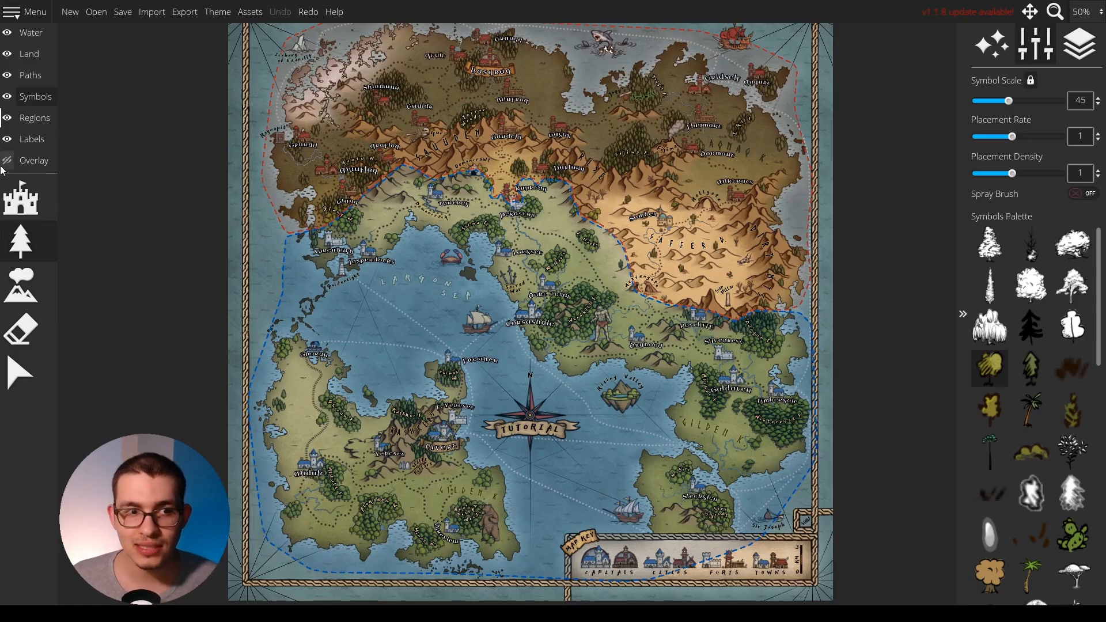
pyautogui.click(5, 118)
# Hide the symbol and land layers to inspect the map, restore both, and hide the paths layer.
pyautogui.click(7, 97)
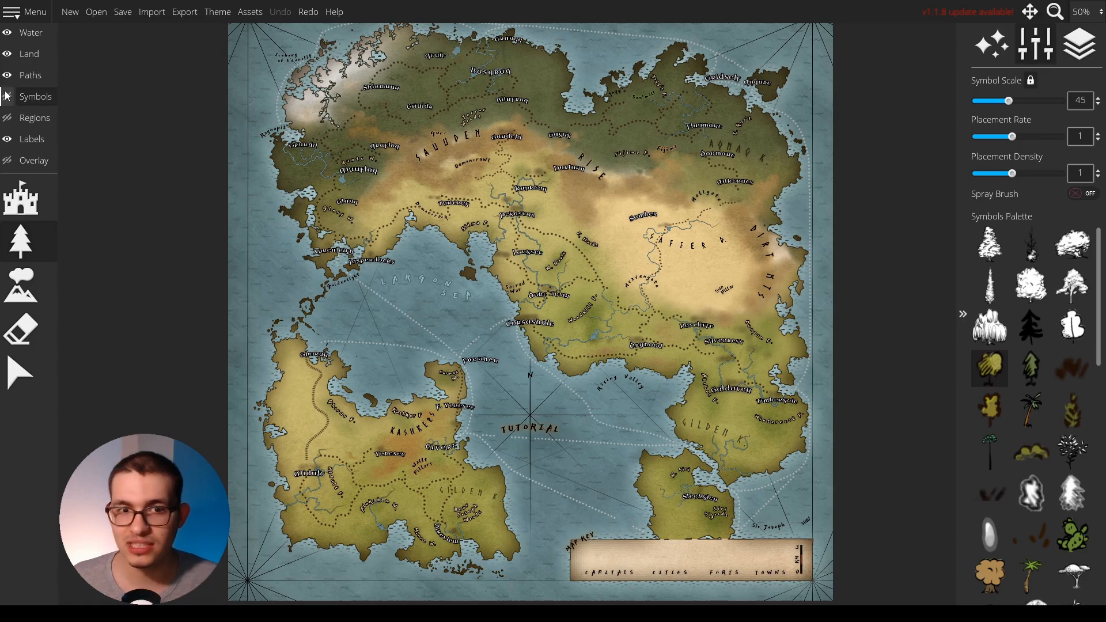
pyautogui.click(7, 53)
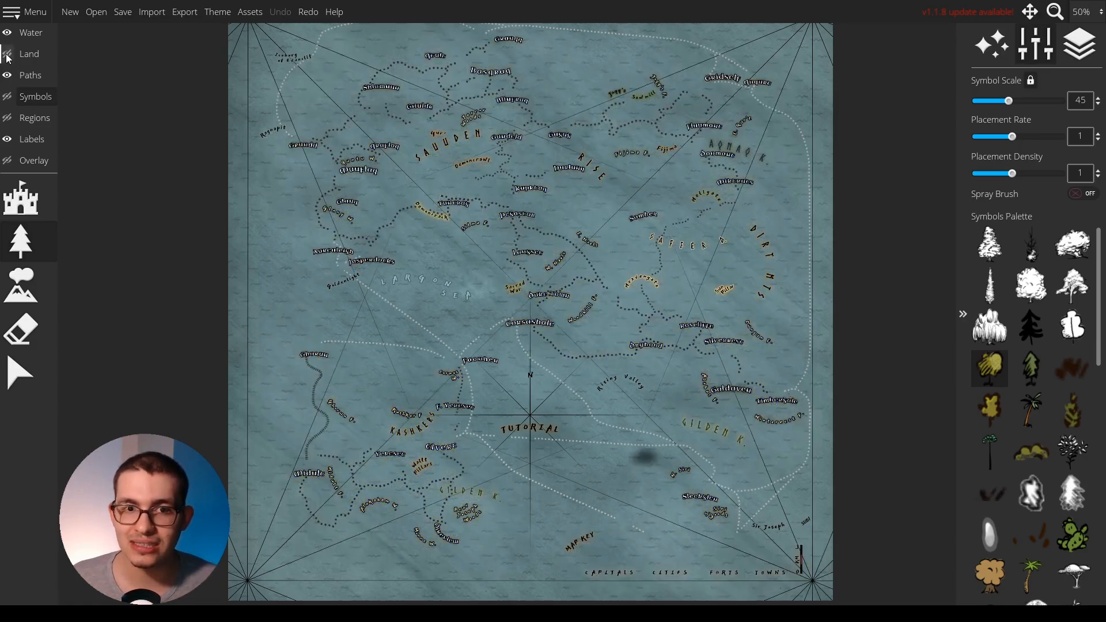
pyautogui.click(8, 54)
pyautogui.click(7, 97)
pyautogui.click(7, 76)
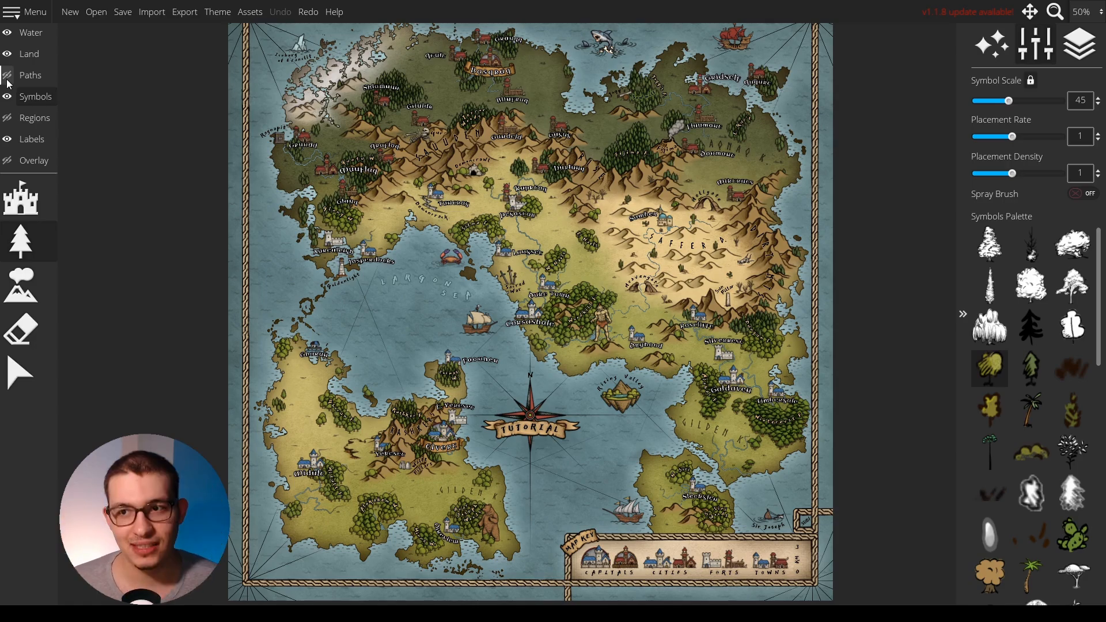
# Load the Grain Islands map as the overlay's trace image at a scale of 0.15 with the overlay visible.
pyautogui.click(34, 162)
pyautogui.click(24, 193)
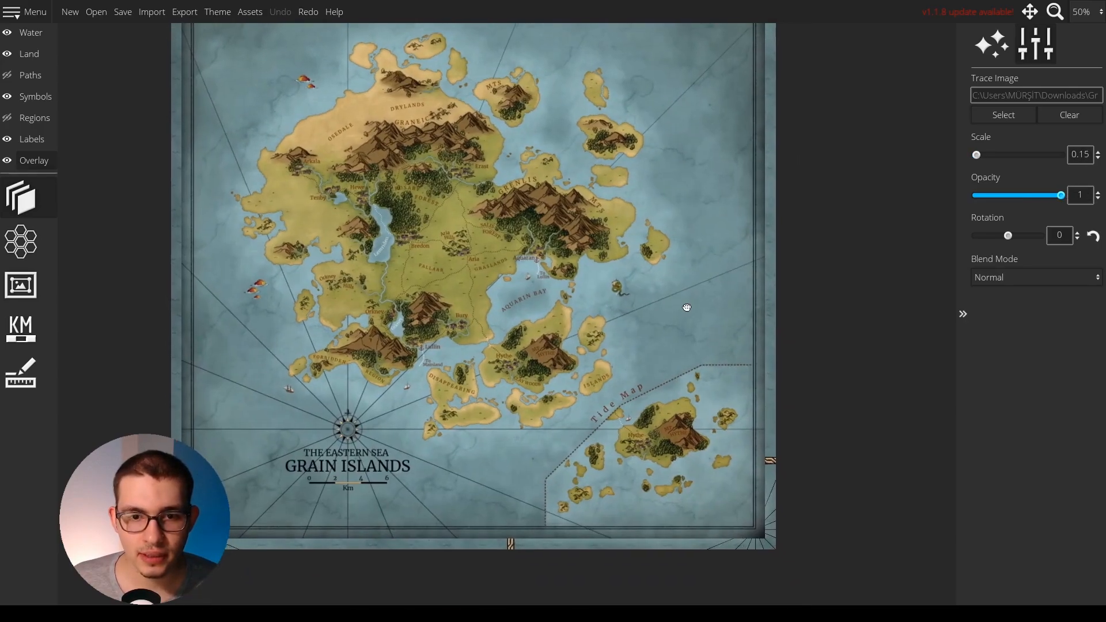
pyautogui.moveTo(686, 308); pyautogui.dragTo(690, 346)
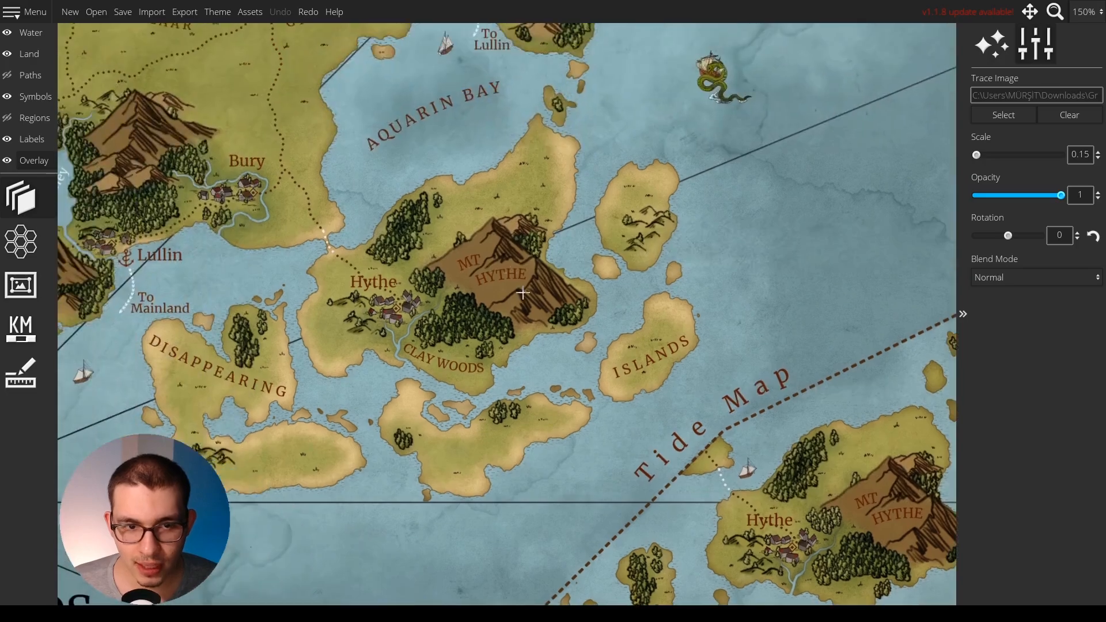
# Compare the main Hythe and Disappearing Islands with their counterparts in the Tide Map inset.
pyautogui.moveTo(460, 337); pyautogui.dragTo(374, 217)
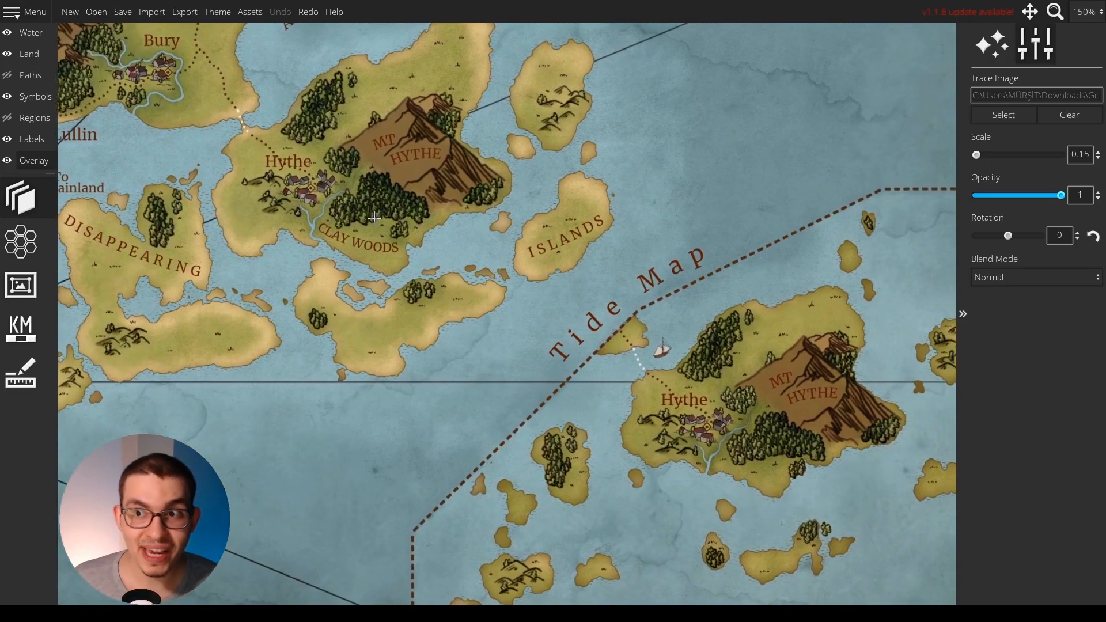
pyautogui.scroll(-1, 375, 217)
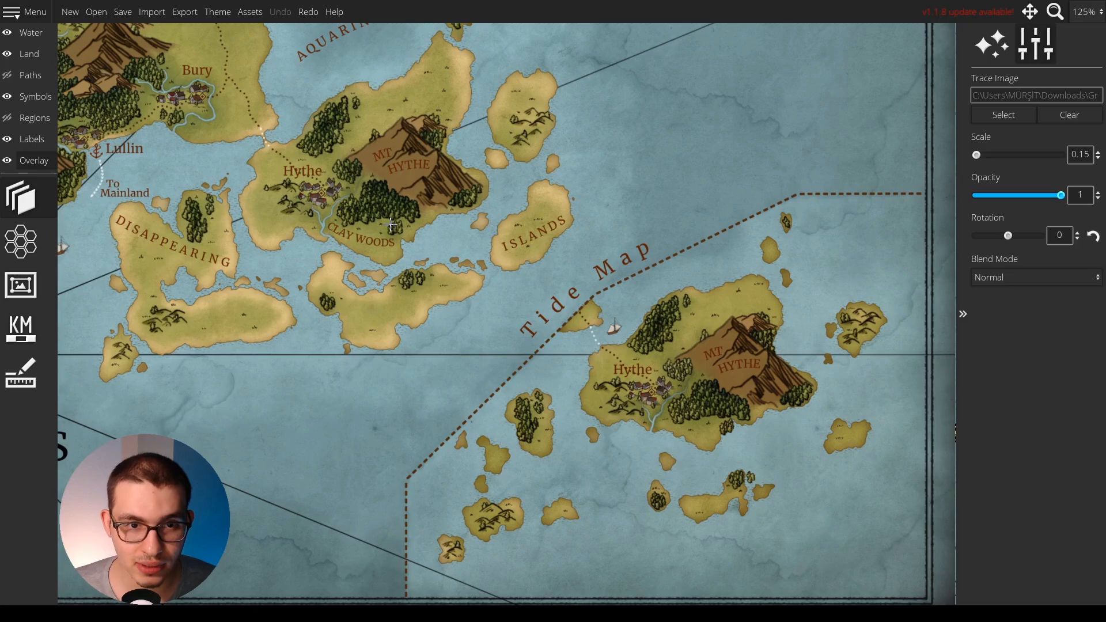
pyautogui.scroll(1, 371, 191)
pyautogui.moveTo(621, 304); pyautogui.dragTo(591, 286)
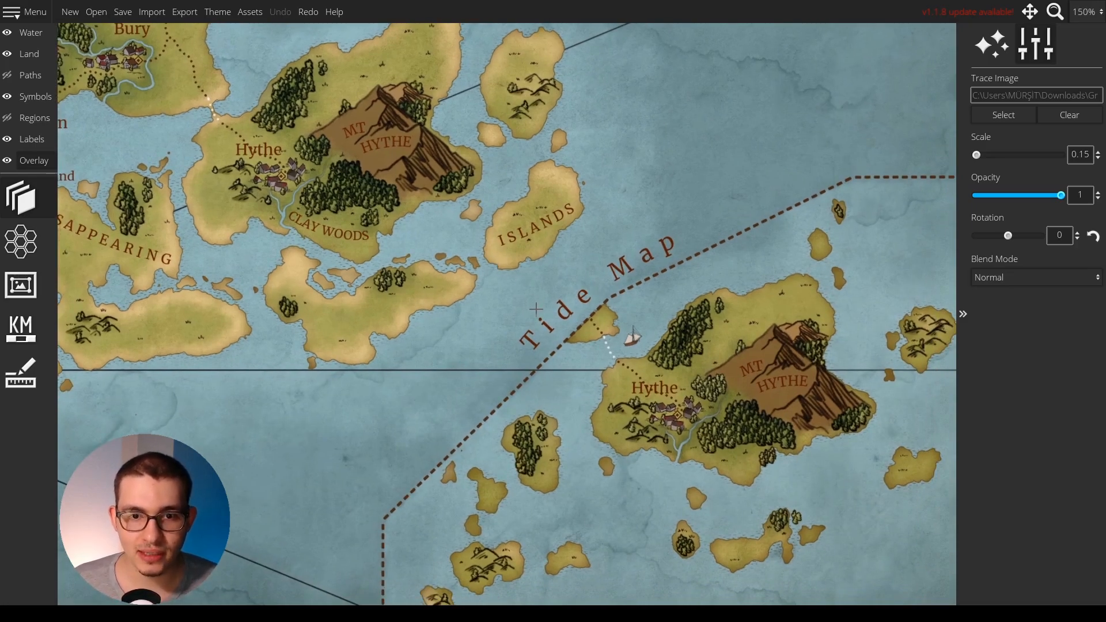
pyautogui.scroll(2, 536, 316)
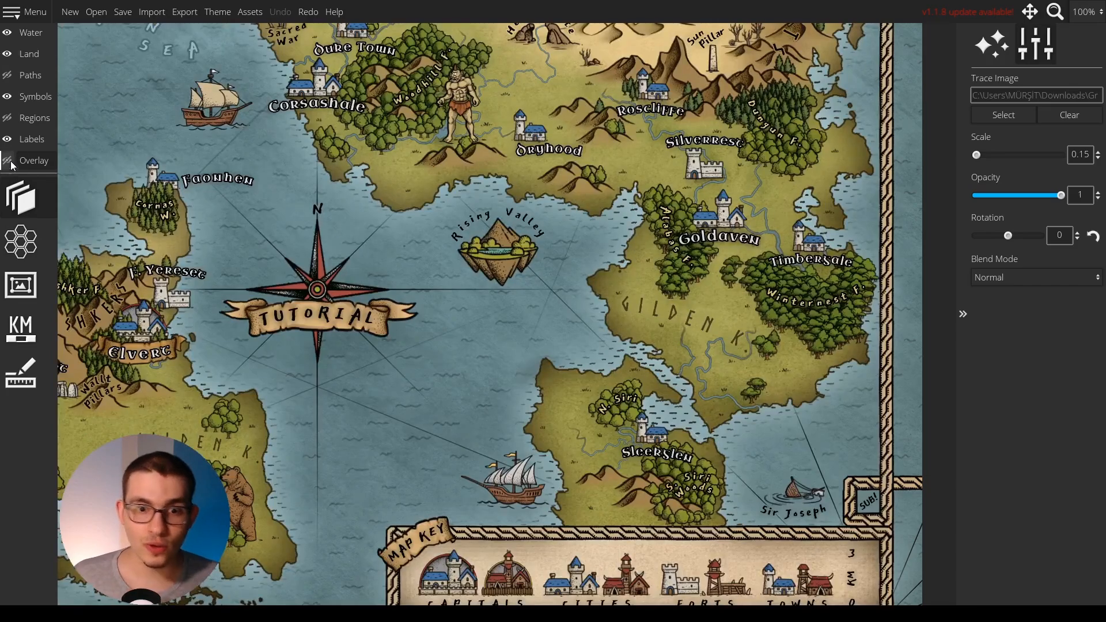
# Outline the Faowhen headland on the Land layer with a closed polygon lasso selection.
pyautogui.click(50, 91)
pyautogui.click(30, 54)
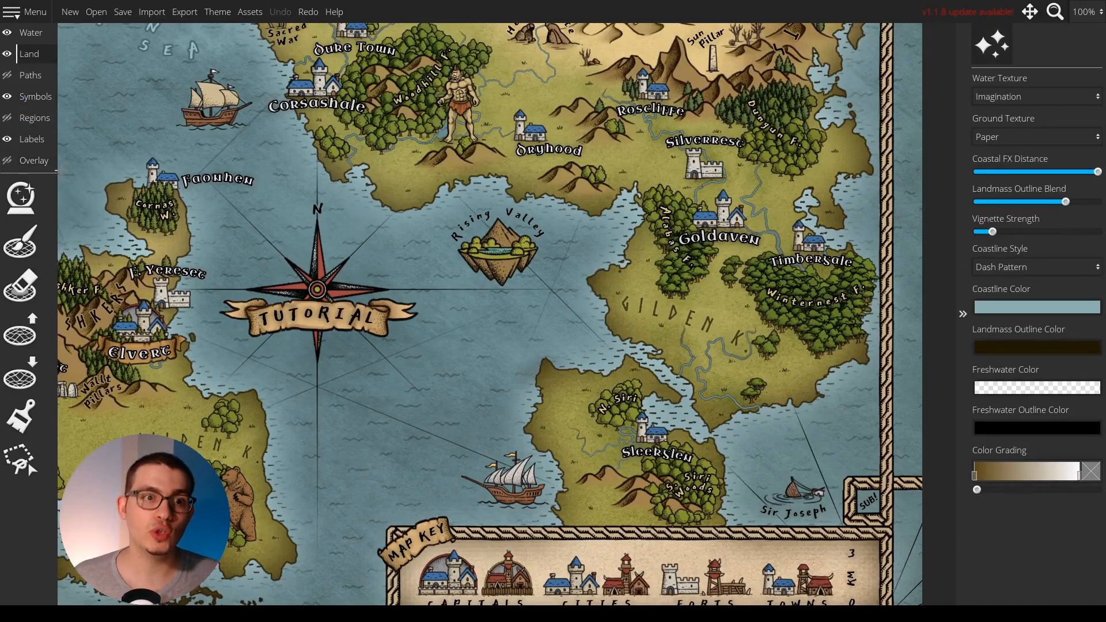
pyautogui.click(20, 454)
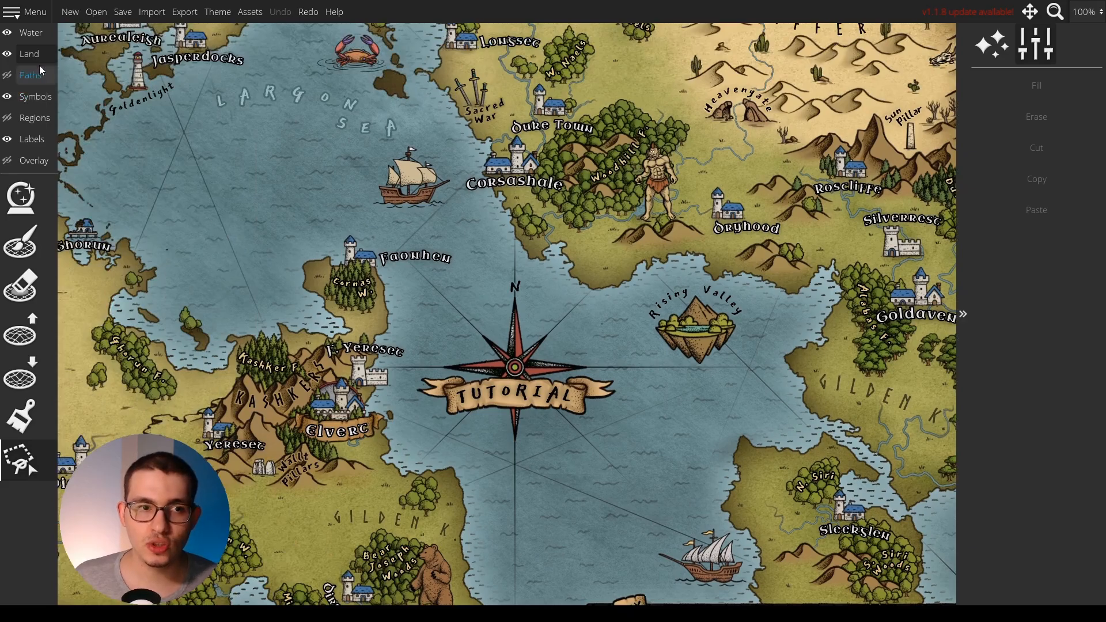
pyautogui.click(37, 52)
pyautogui.click(20, 462)
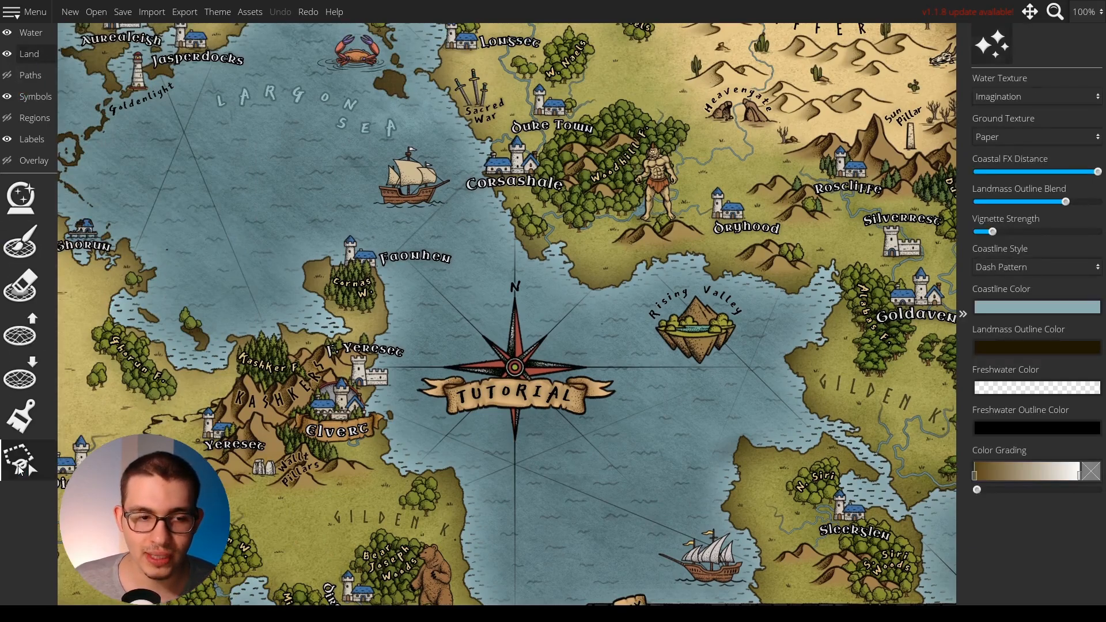
pyautogui.moveTo(314, 209); pyautogui.dragTo(347, 260)
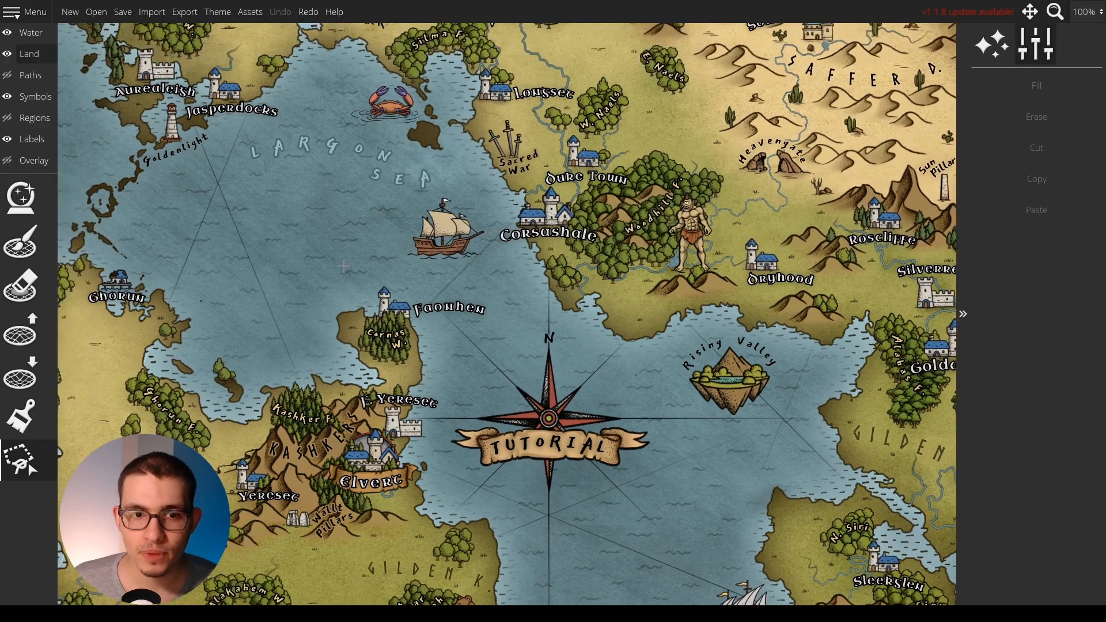
pyautogui.click(348, 260)
pyautogui.click(308, 317)
pyautogui.click(362, 380)
pyautogui.click(432, 385)
pyautogui.click(448, 364)
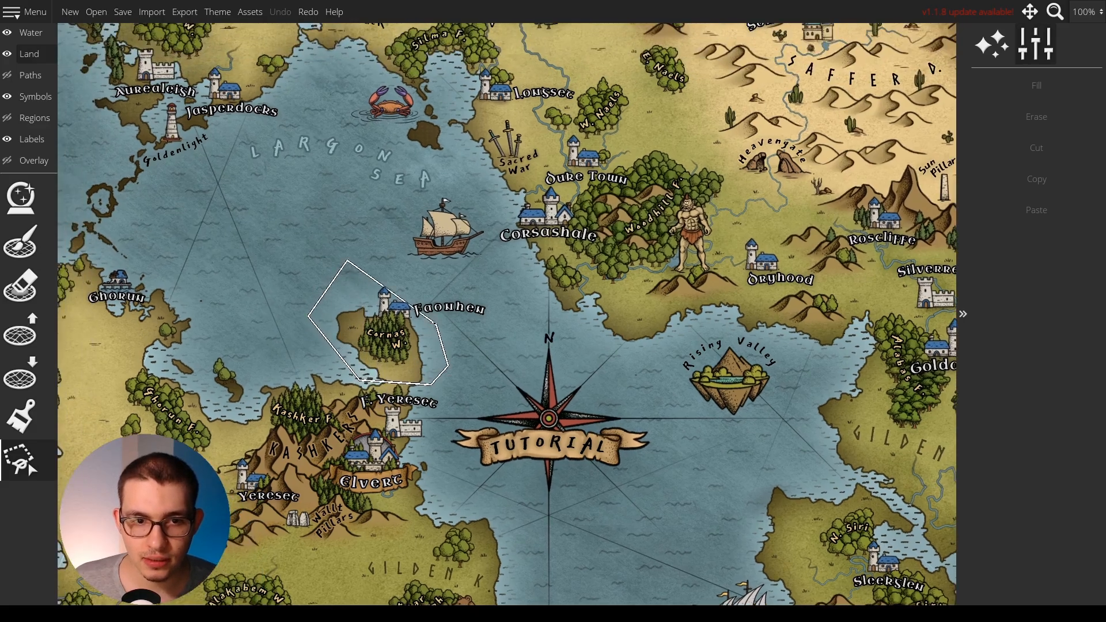
pyautogui.click(395, 267)
pyautogui.click(347, 260)
# Copy the selected Faowhen landmass and paste it as a separate island in the open sea to its northwest.
pyautogui.click(1033, 187)
pyautogui.click(1036, 209)
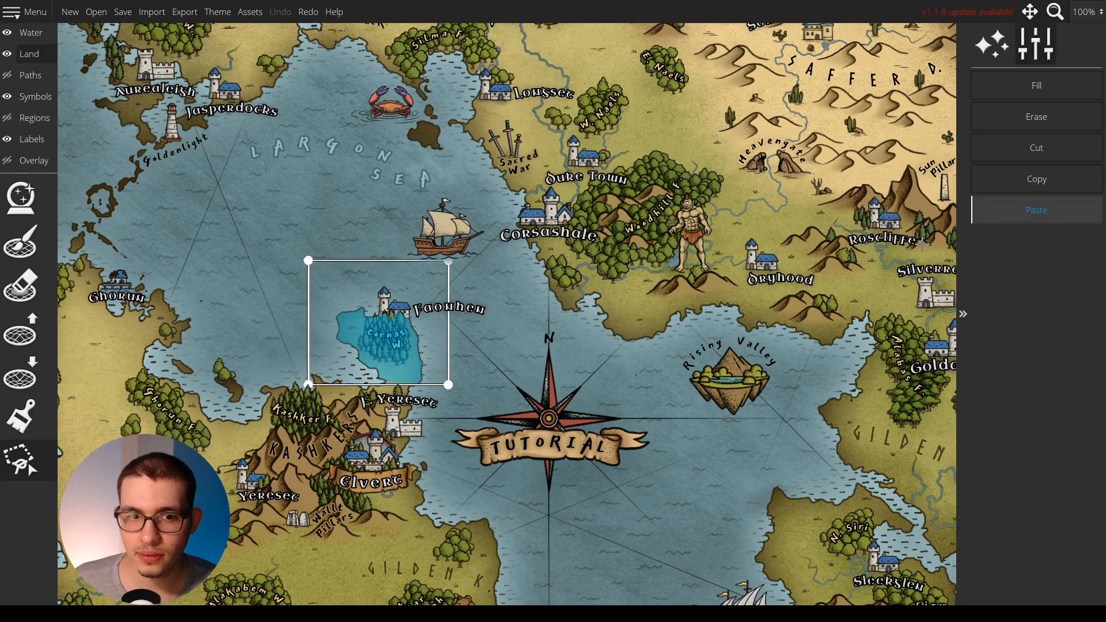
pyautogui.moveTo(410, 341); pyautogui.dragTo(295, 269)
pyautogui.press('Return')
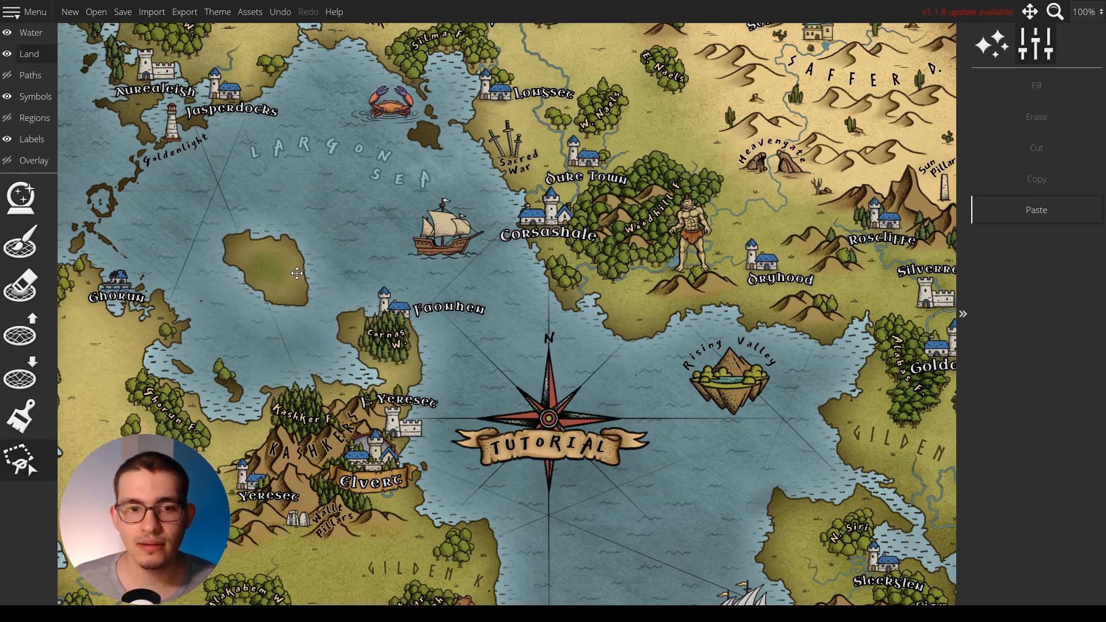
# Select the Faowhen town and forest symbols and place a copy of them on the pasted island.
pyautogui.click(34, 98)
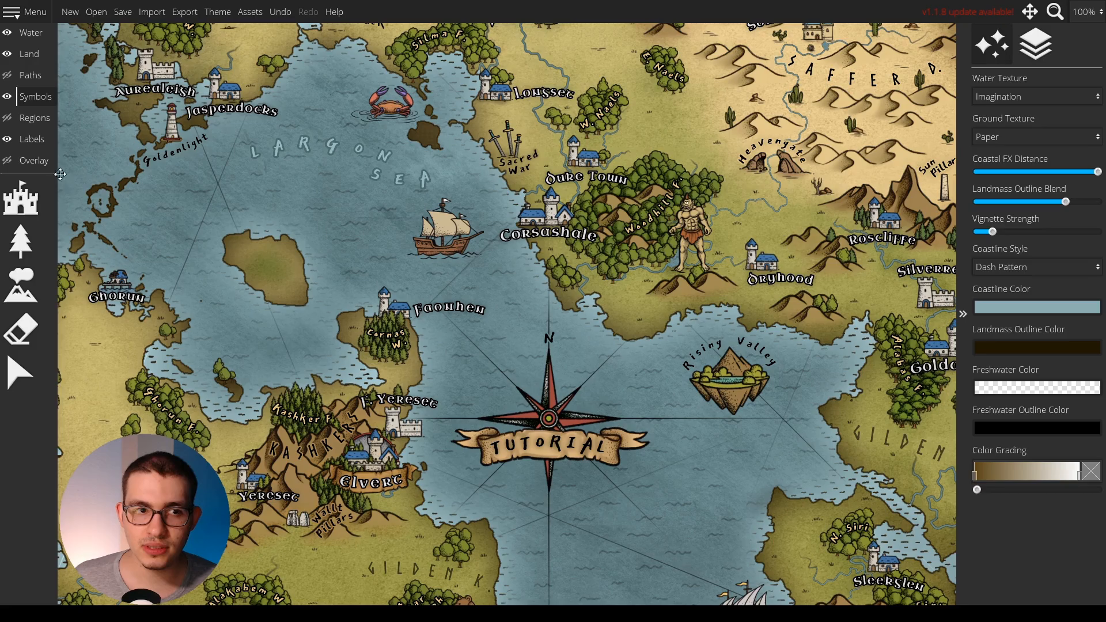
pyautogui.click(20, 373)
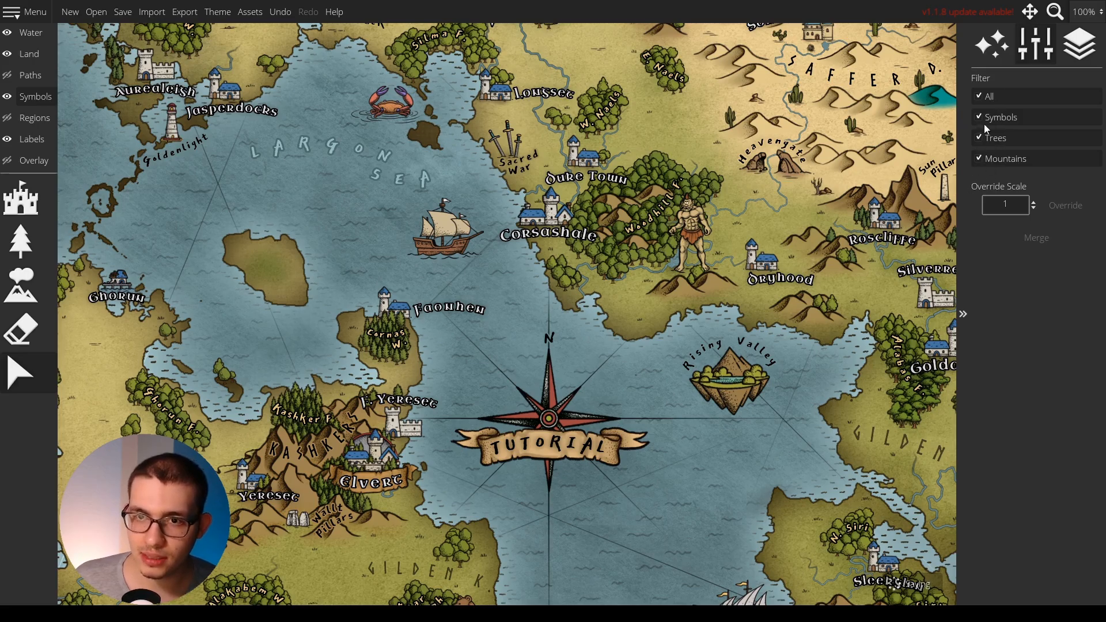
pyautogui.moveTo(344, 277); pyautogui.dragTo(436, 379)
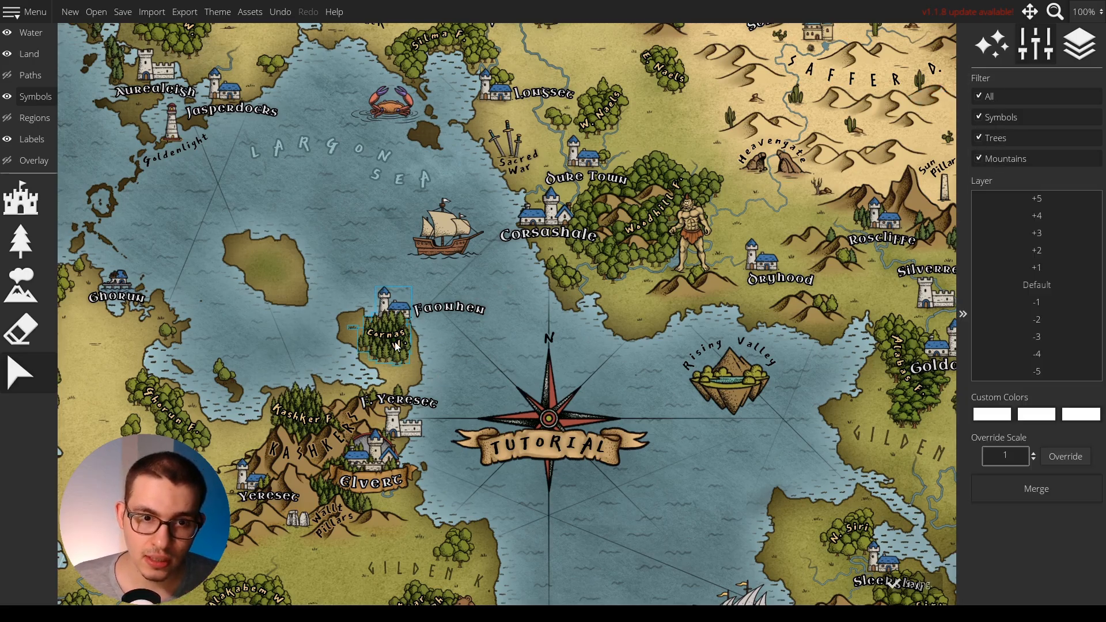
pyautogui.moveTo(397, 345); pyautogui.dragTo(280, 270)
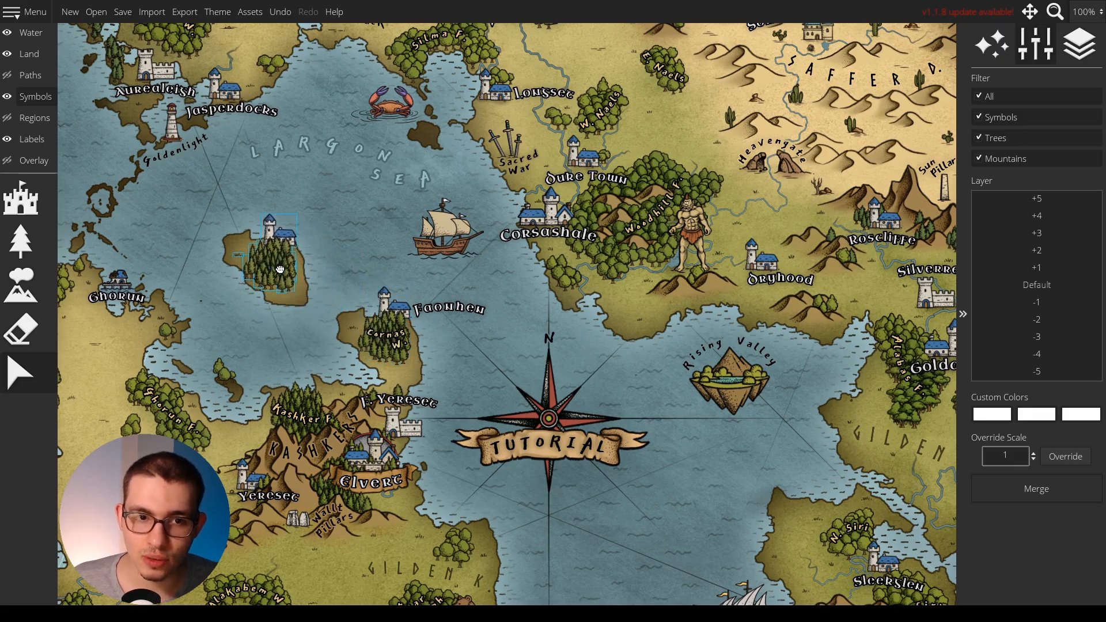
pyautogui.click(320, 338)
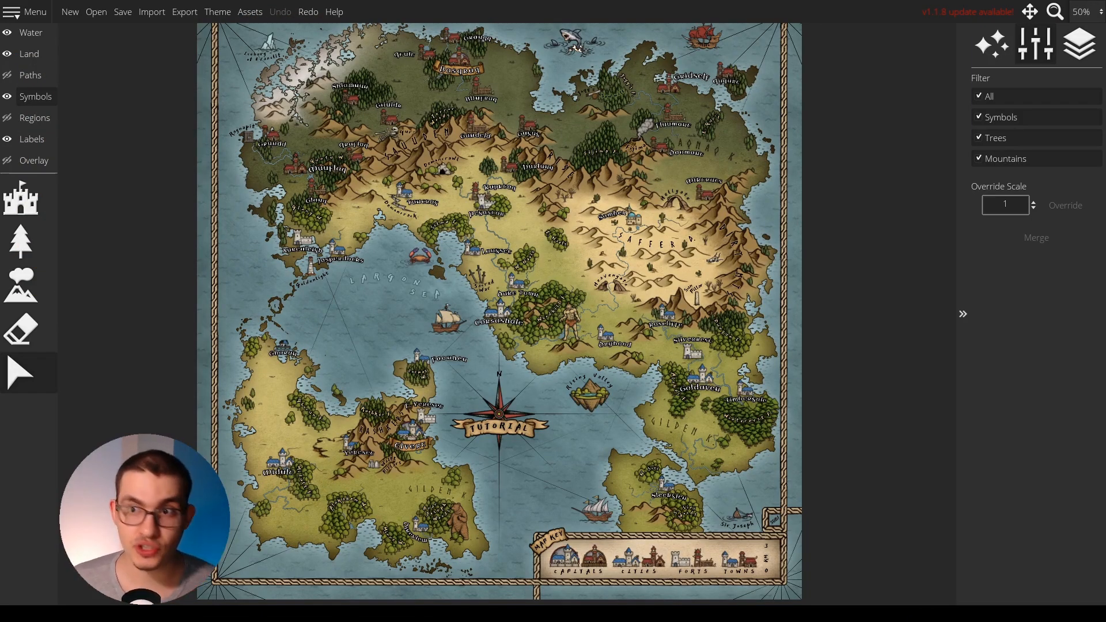
pyautogui.click(28, 96)
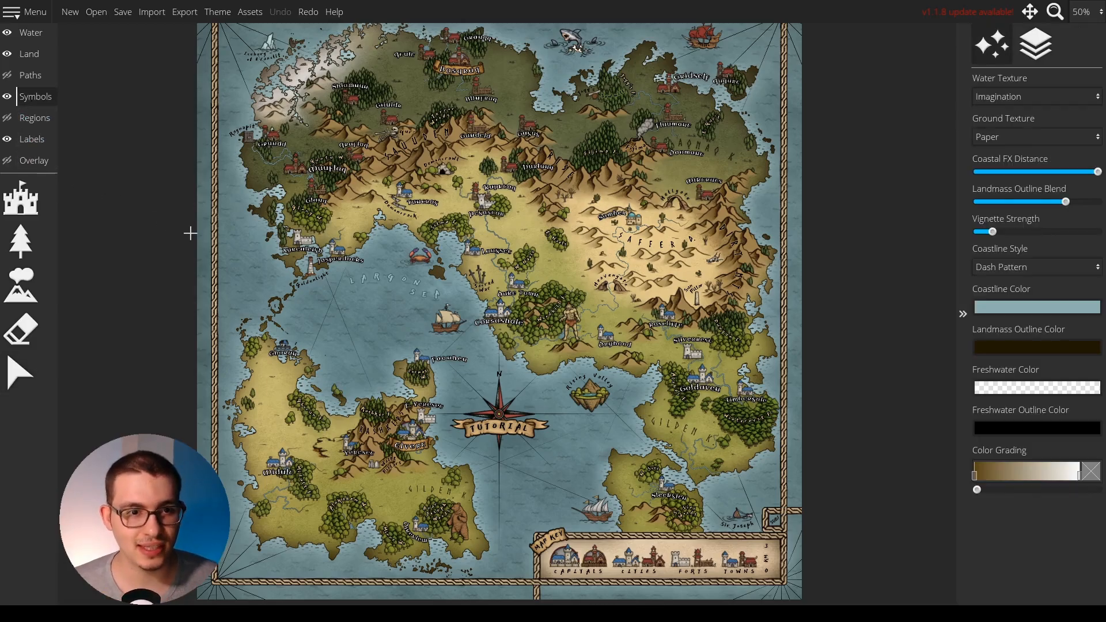
pyautogui.click(8, 381)
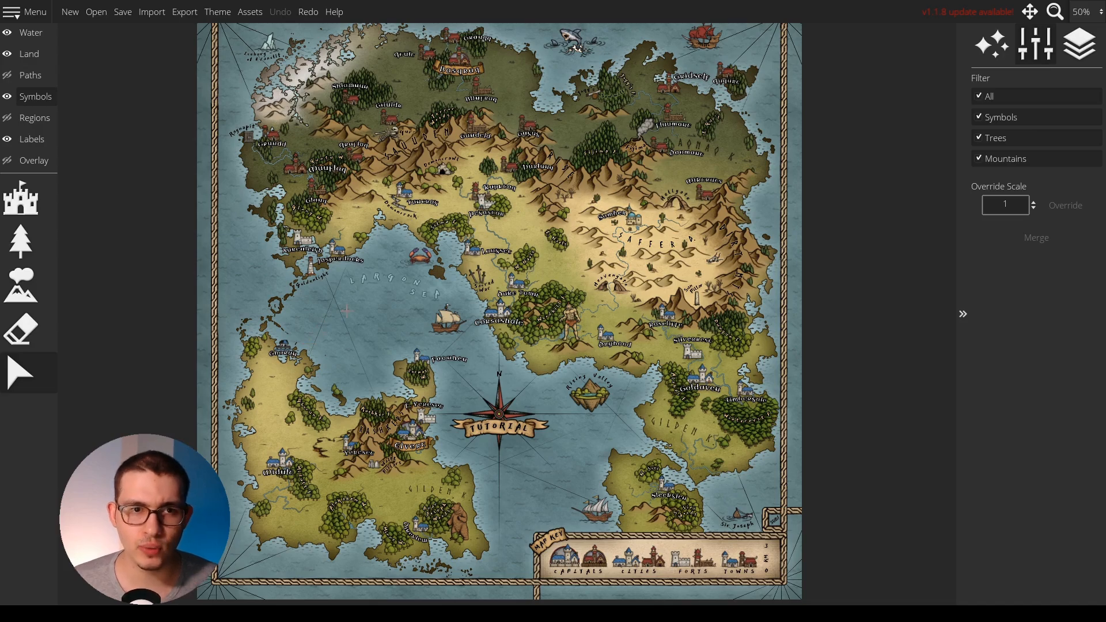
pyautogui.moveTo(346, 311); pyautogui.dragTo(336, 351)
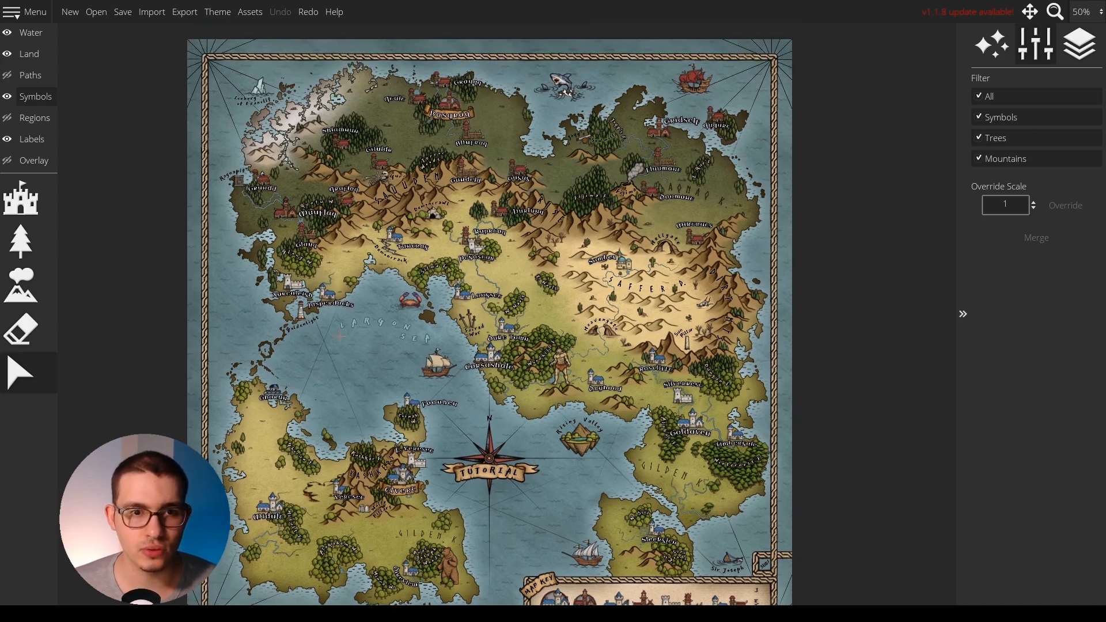
pyautogui.scroll(2, 341, 335)
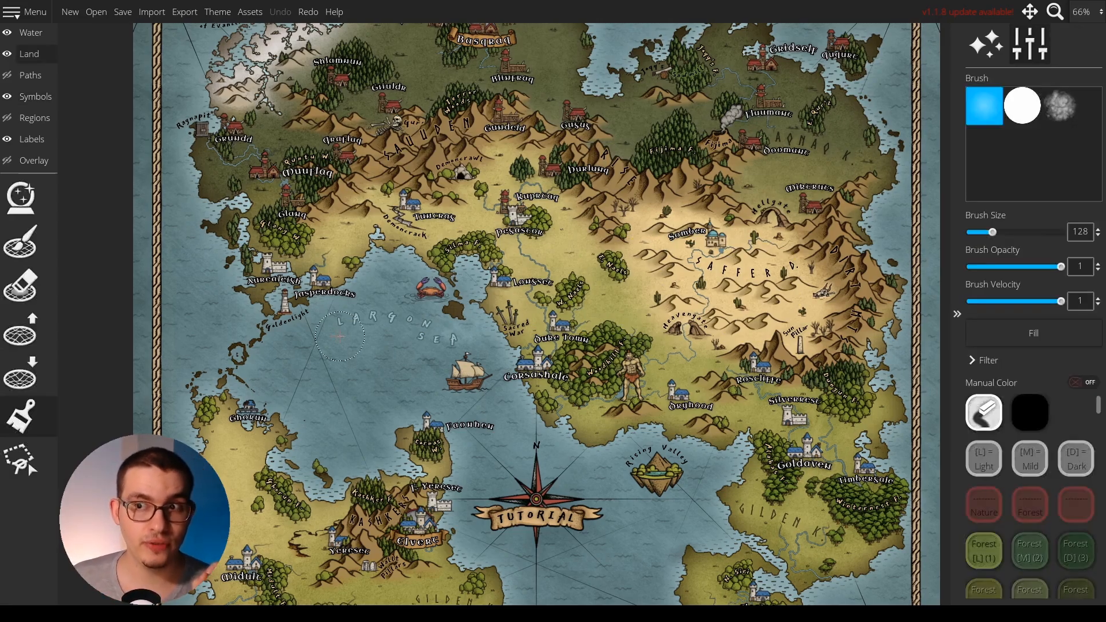
# Examine the ground brush's color palette and how its light, mild and dark nature colors are grouped.
pyautogui.scroll(-2, 1031, 521)
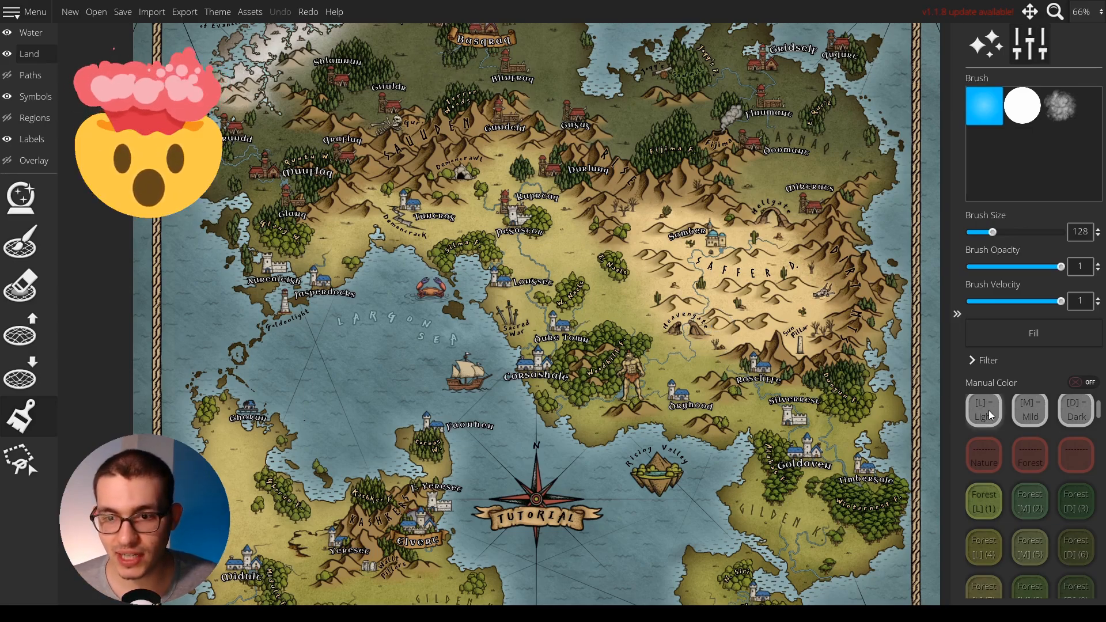
pyautogui.scroll(-2, 985, 414)
pyautogui.moveTo(1099, 413)
pyautogui.mouseDown()
pyautogui.moveTo(1099, 583)
pyautogui.moveTo(1095, 396)
pyautogui.mouseUp()
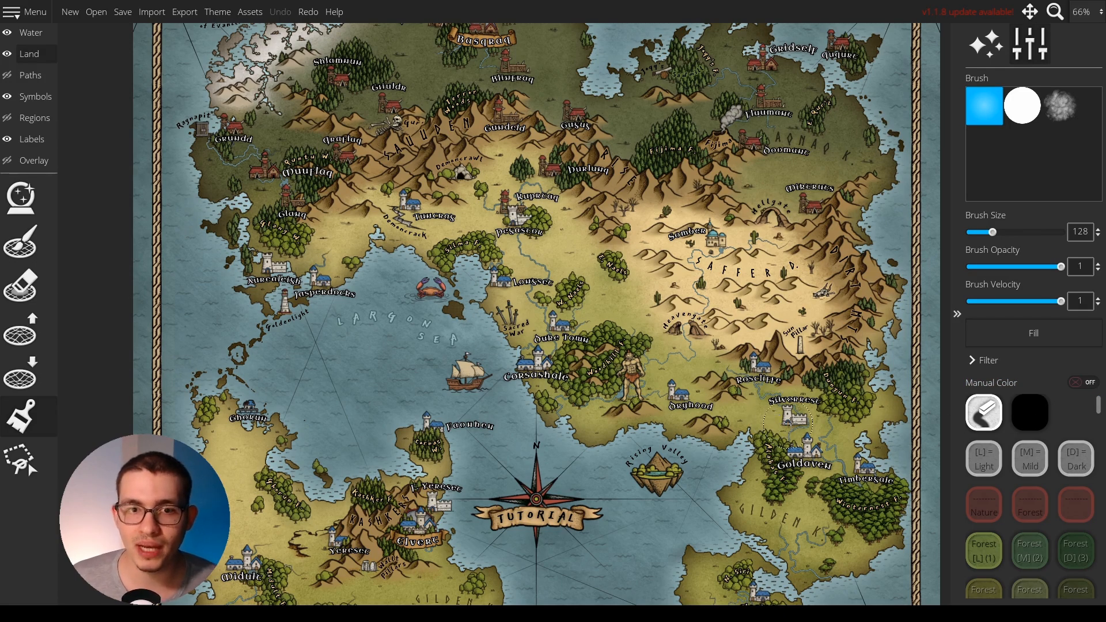
pyautogui.scroll(-5, 773, 414)
pyautogui.scroll(2, 640, 345)
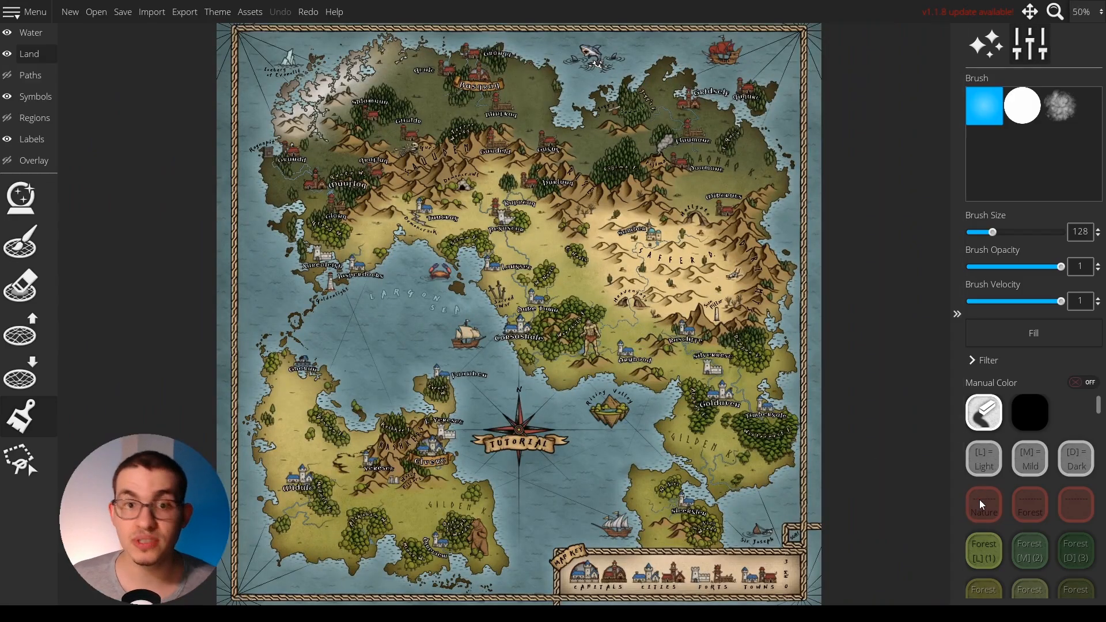
pyautogui.moveTo(614, 449); pyautogui.dragTo(589, 449)
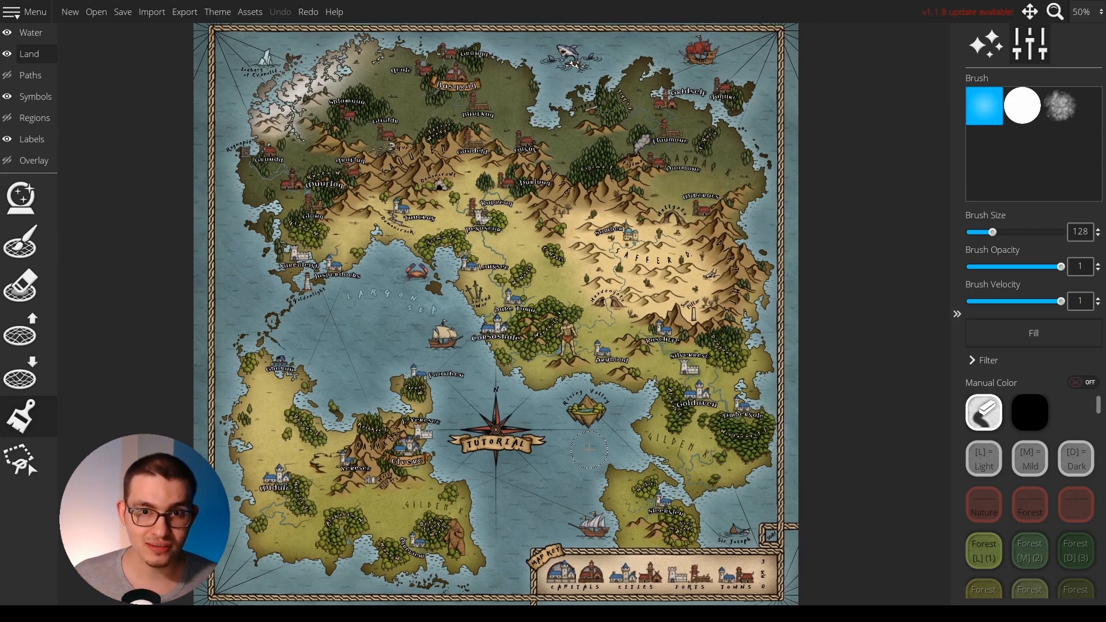
pyautogui.scroll(-3, 1071, 521)
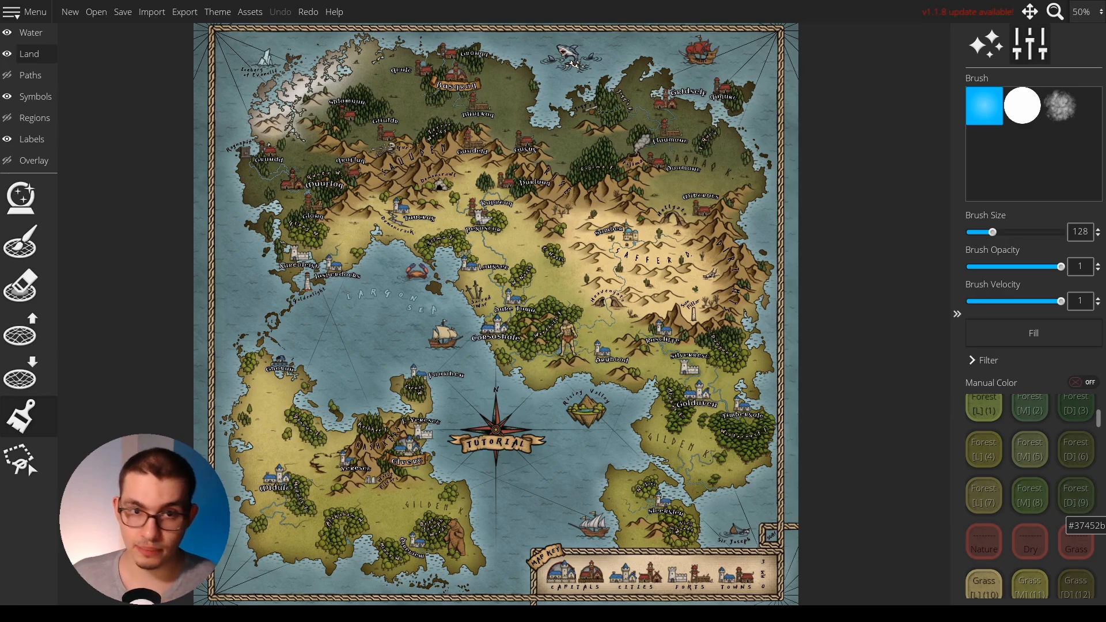
# Apply the Terra map theme with all filter options included and close the theme settings.
pyautogui.click(218, 12)
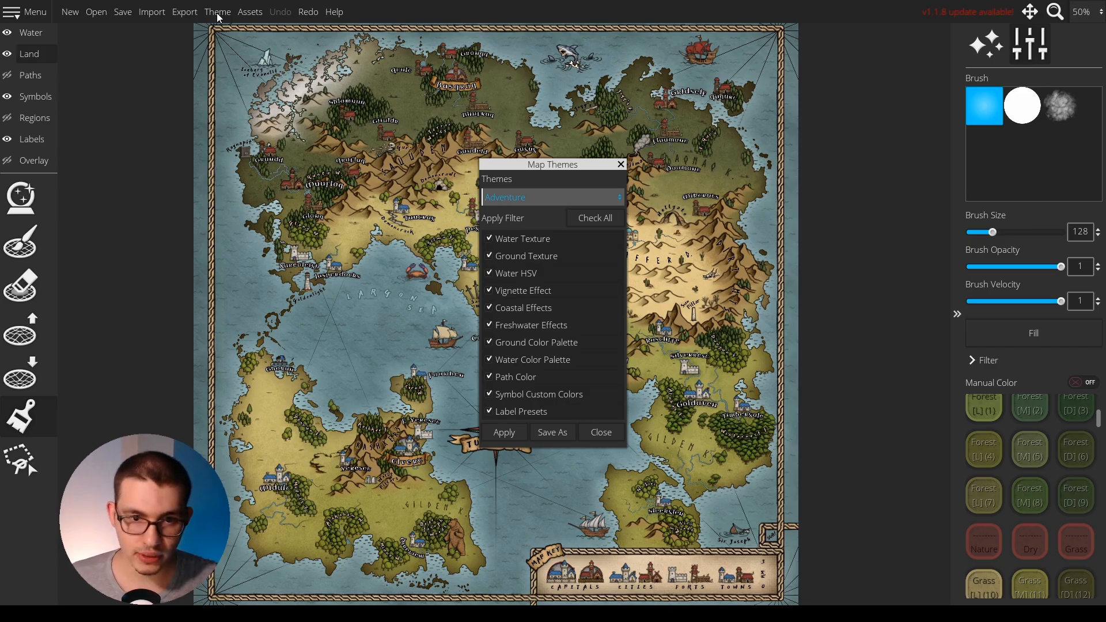
pyautogui.click(552, 197)
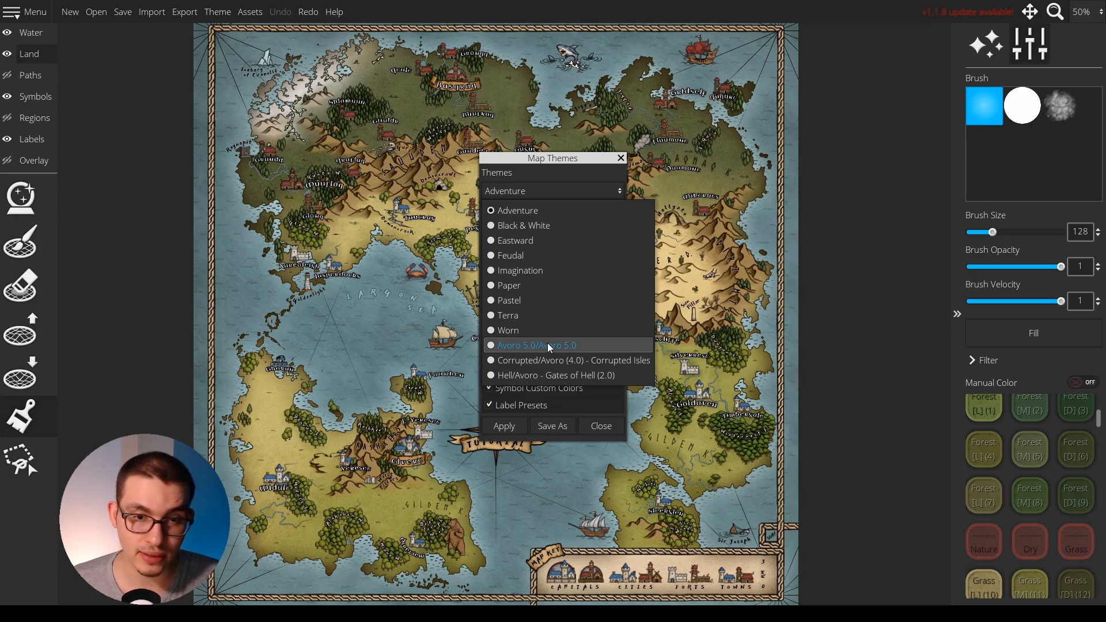
pyautogui.click(549, 345)
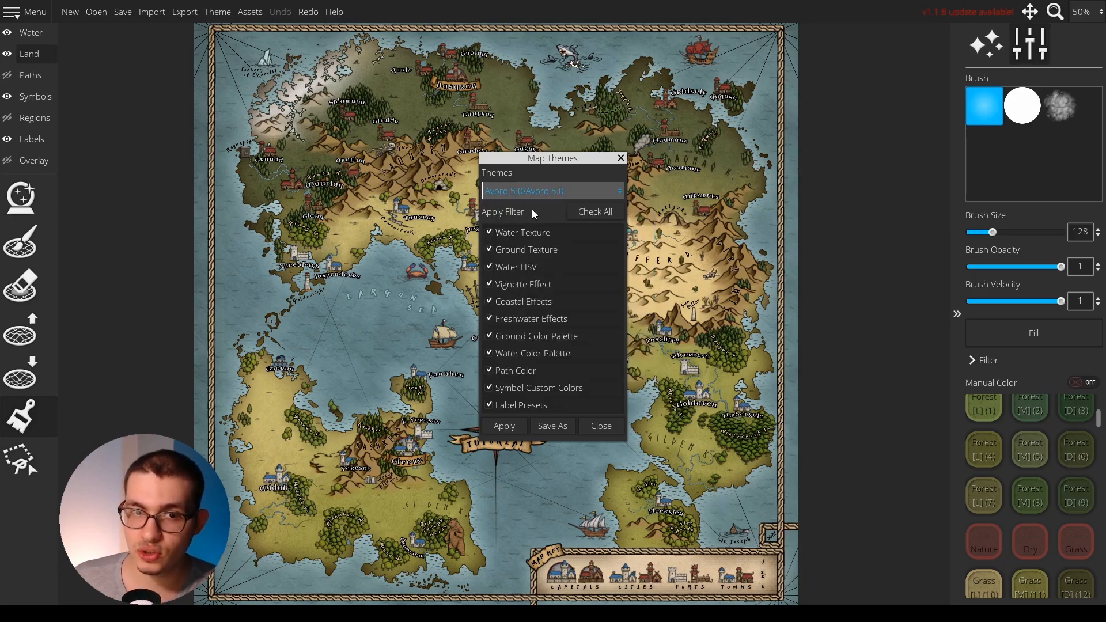
pyautogui.click(553, 192)
pyautogui.click(553, 315)
pyautogui.click(504, 426)
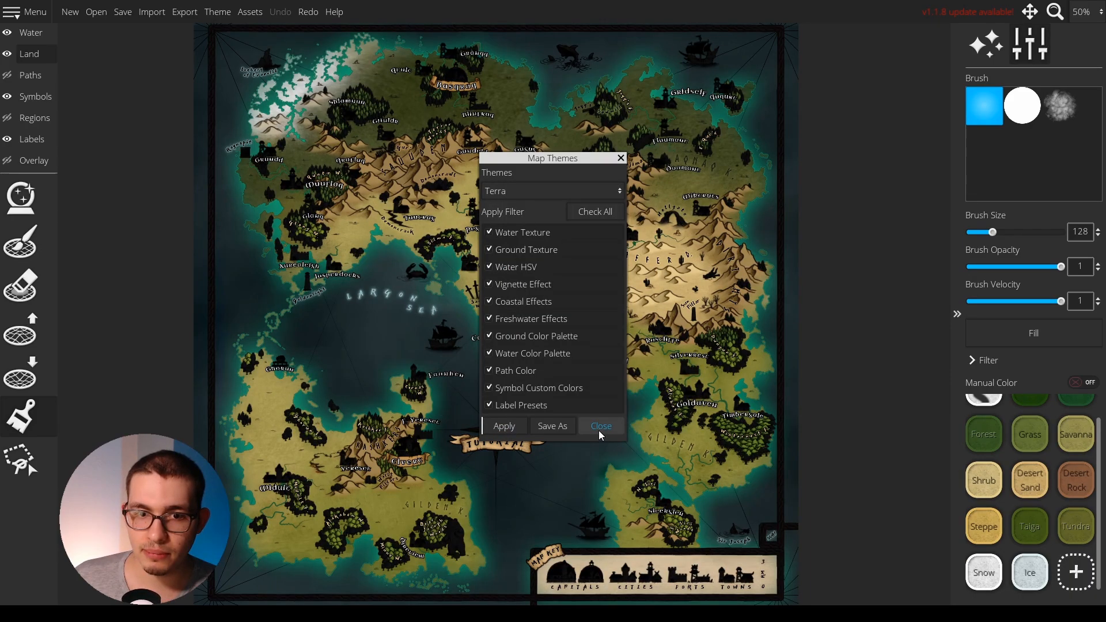
pyautogui.click(601, 426)
pyautogui.scroll(1, 1022, 499)
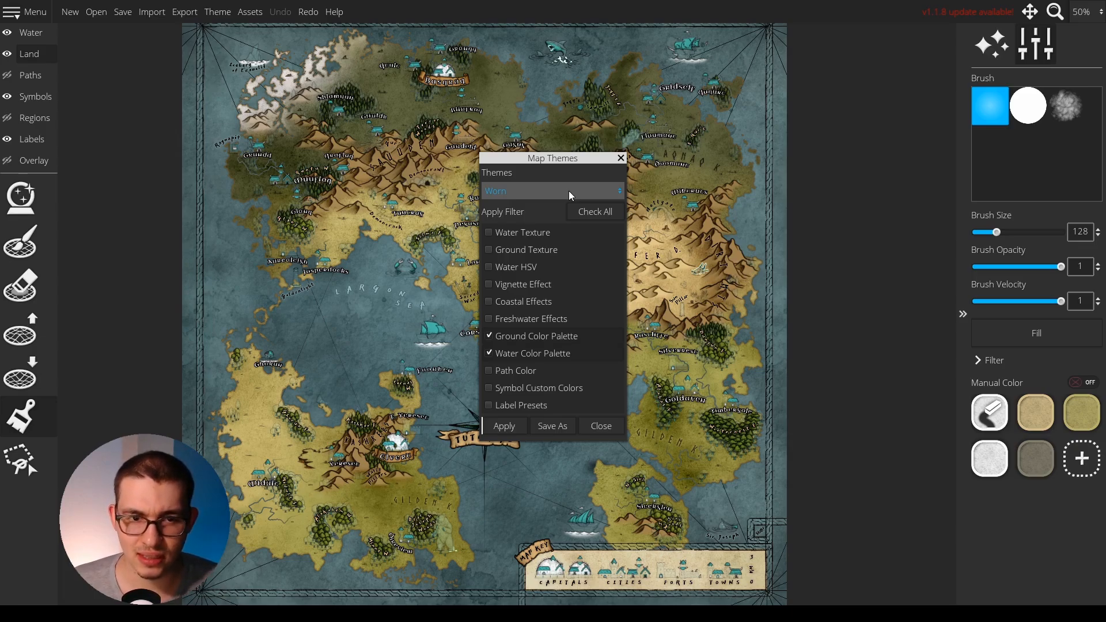
# Choose the Avoro 5.0 map theme with only the ground and water color palettes included, and close the theme settings.
pyautogui.click(569, 191)
pyautogui.click(534, 345)
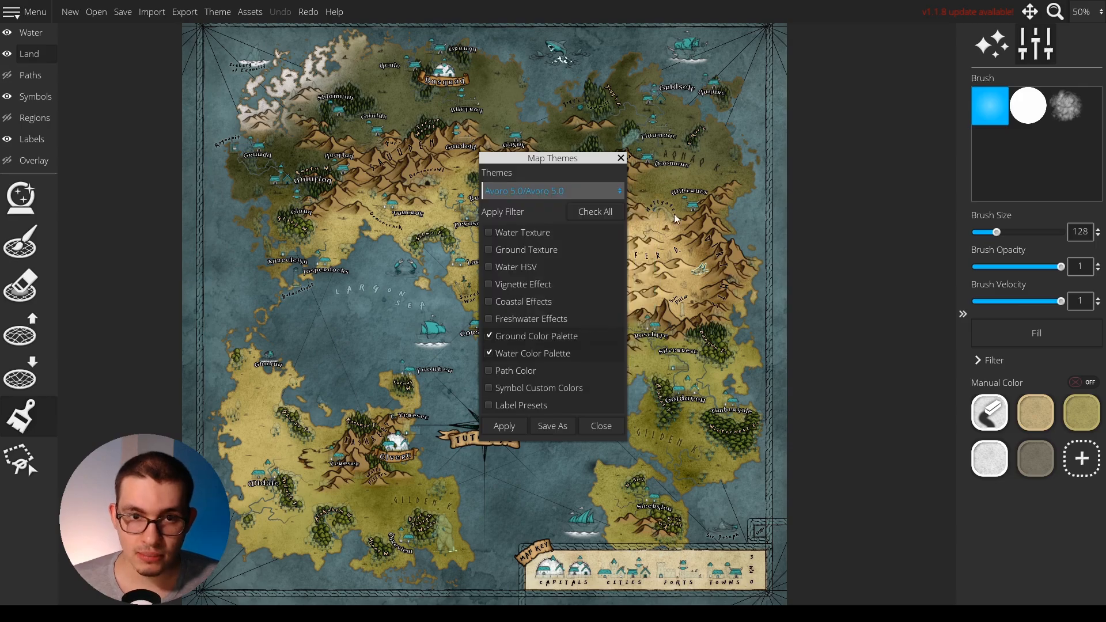
pyautogui.click(601, 426)
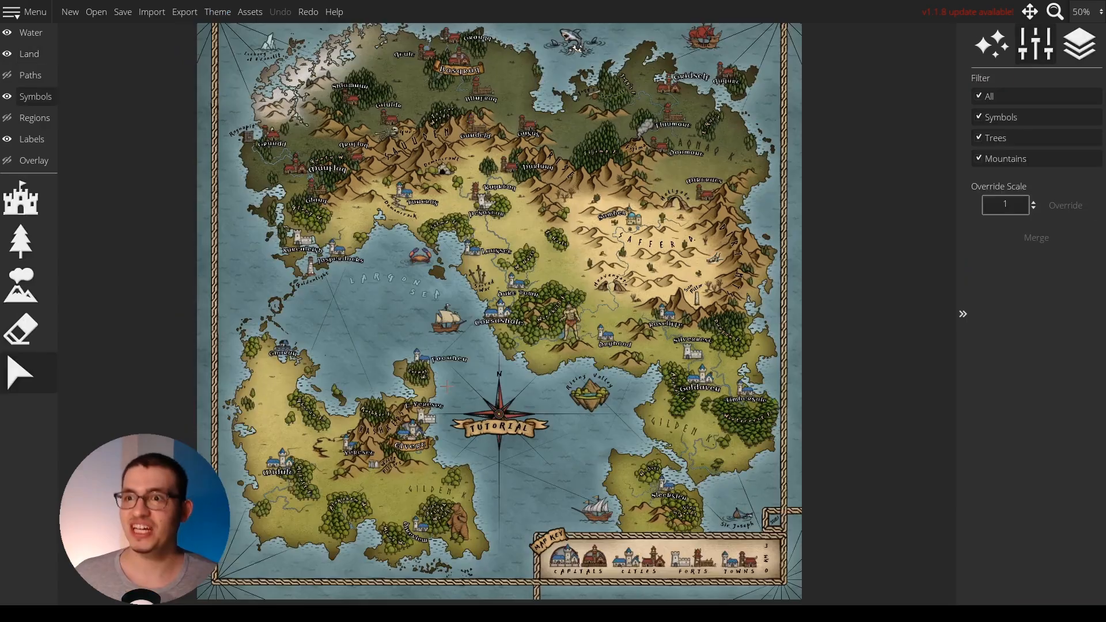